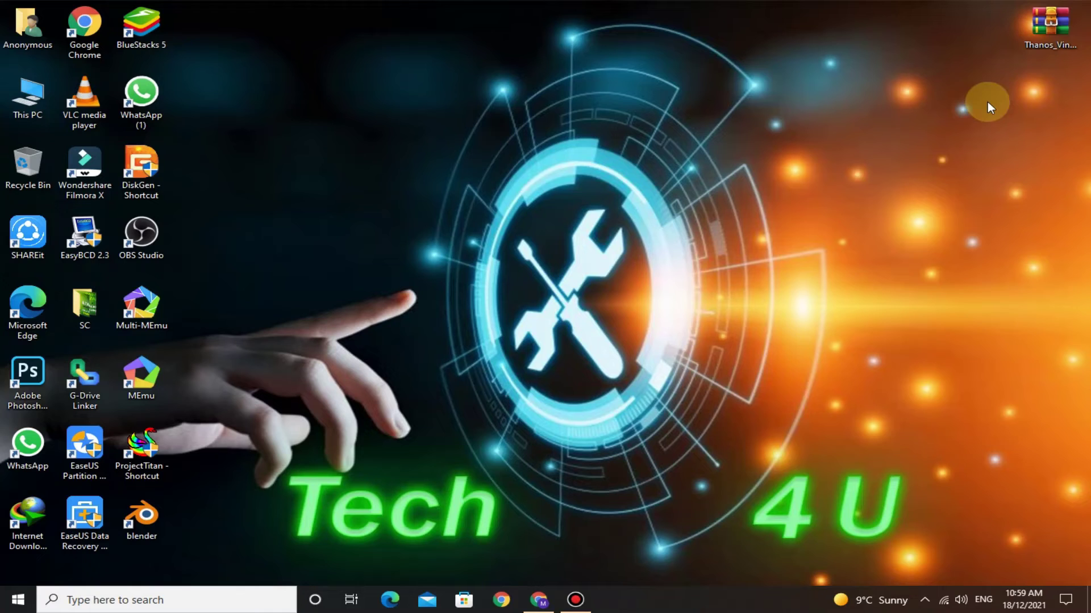
Extract Thanos_Vintage_V2.rar onto the desktop and move the extracted folder near the wallpaper centre.
right_click(1044, 21)
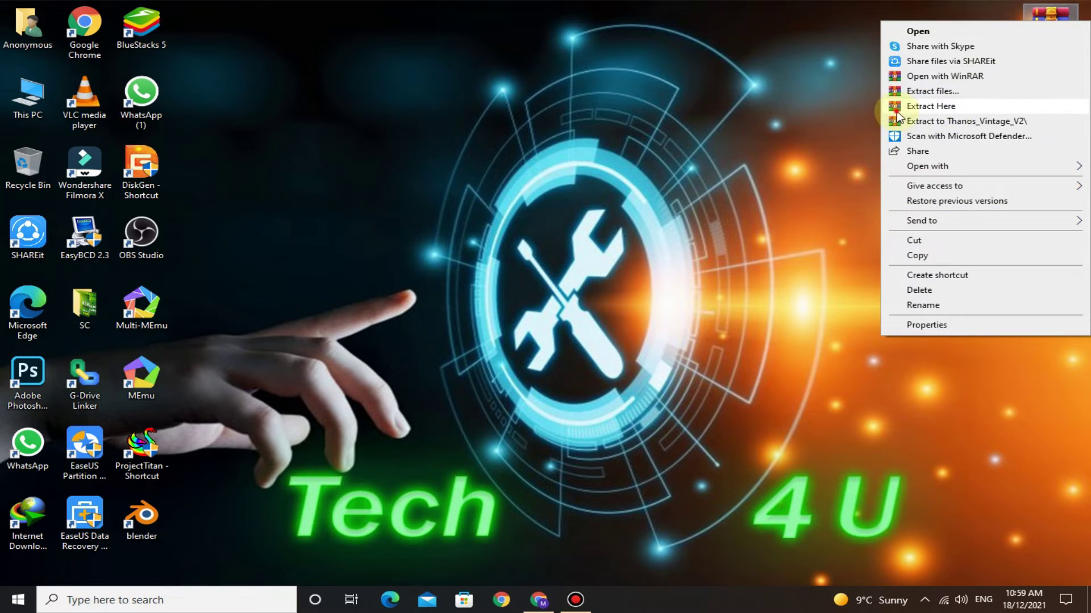
left_click(936, 106)
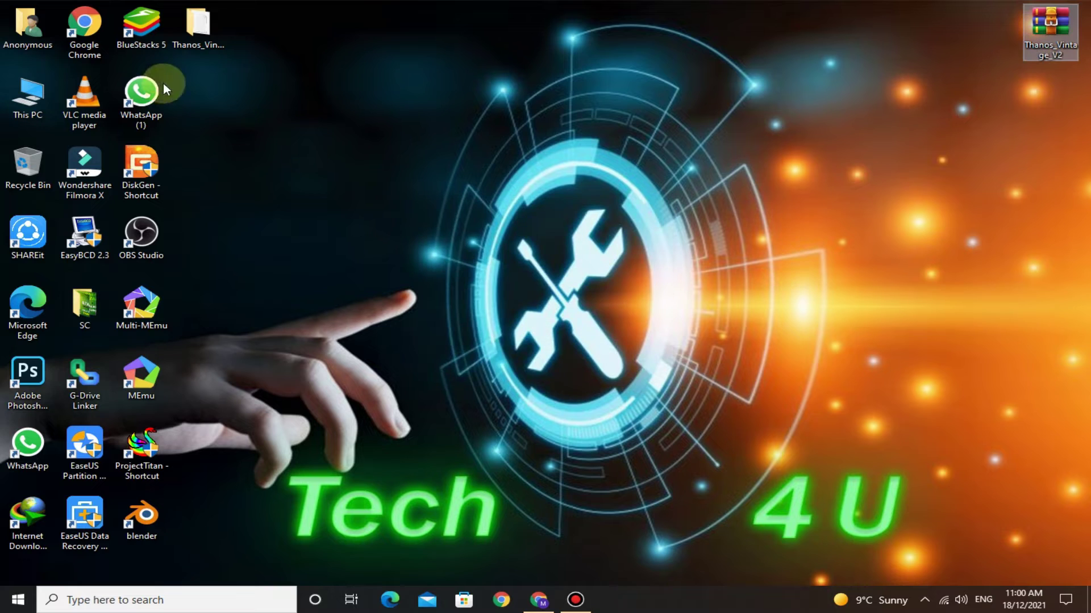
left_click_drag(198, 25, 590, 67)
left_click_drag(655, 112, 653, 111)
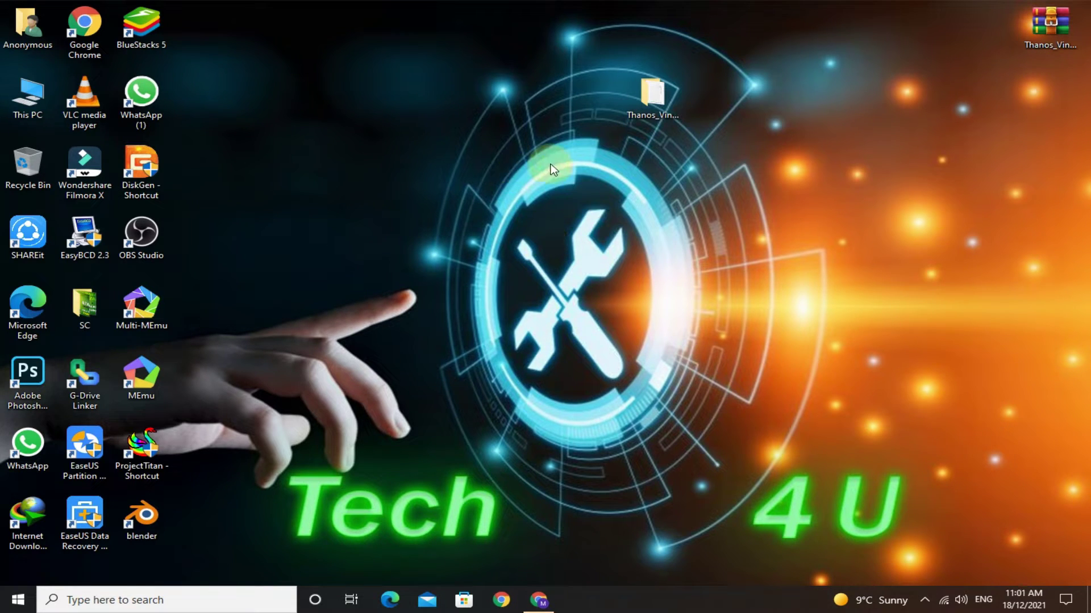
Open Disk Management from This PC's Computer Management, maximized to full screen.
left_click(24, 100)
right_click(24, 100)
left_click(62, 135)
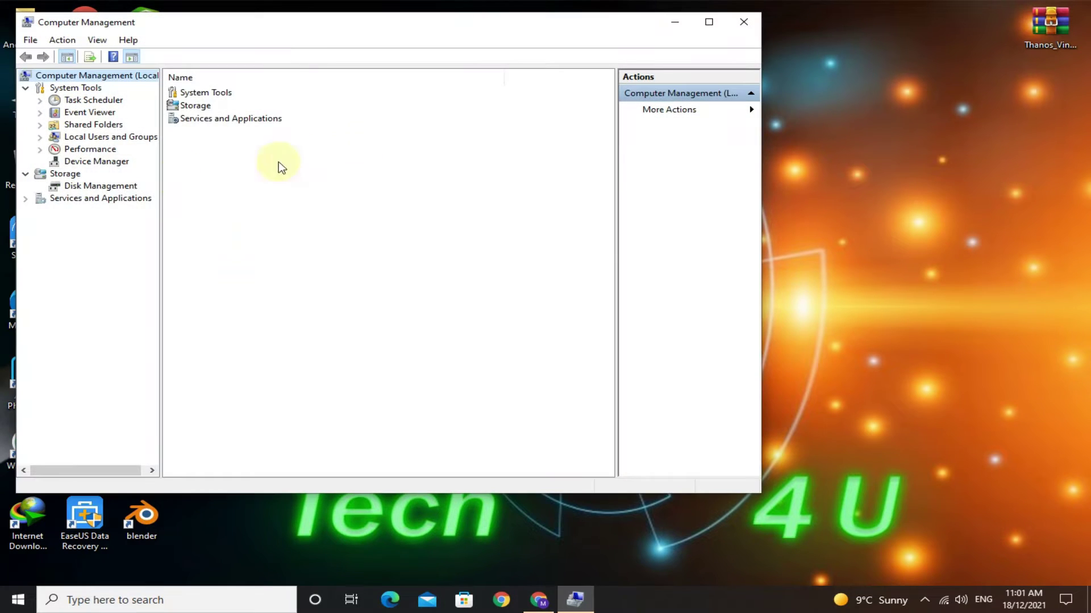
left_click(110, 187)
left_click(708, 23)
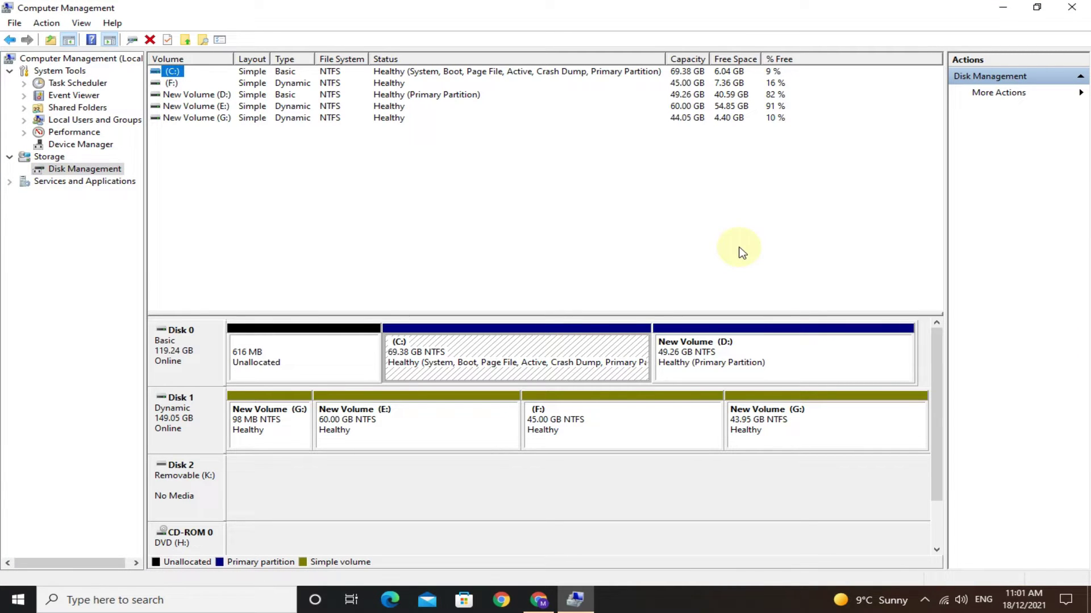
Shrink New Volume (D:) by 20480 MB.
right_click(750, 355)
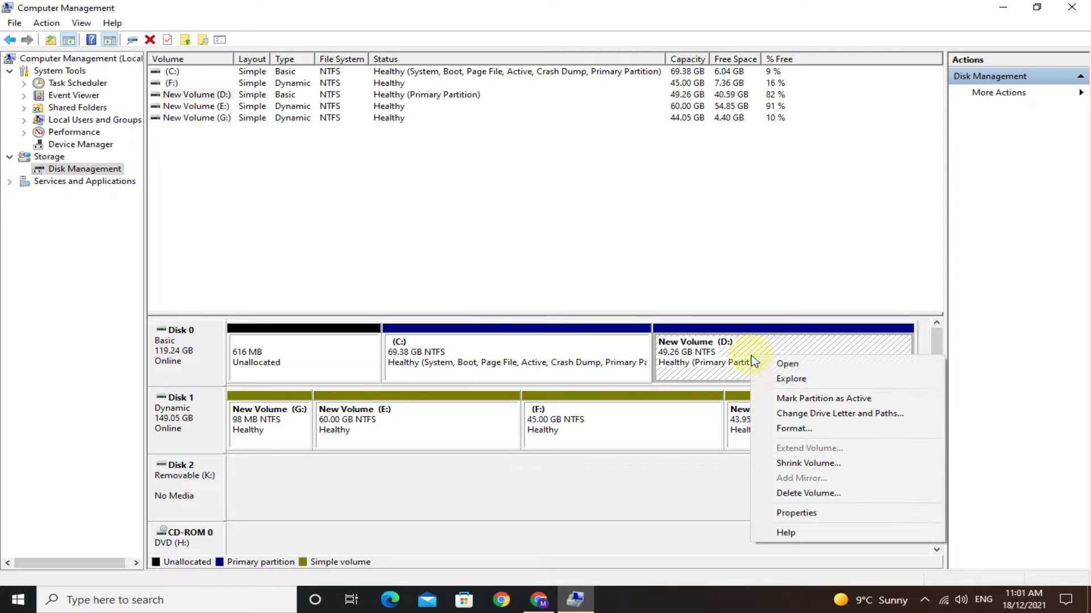
left_click(795, 463)
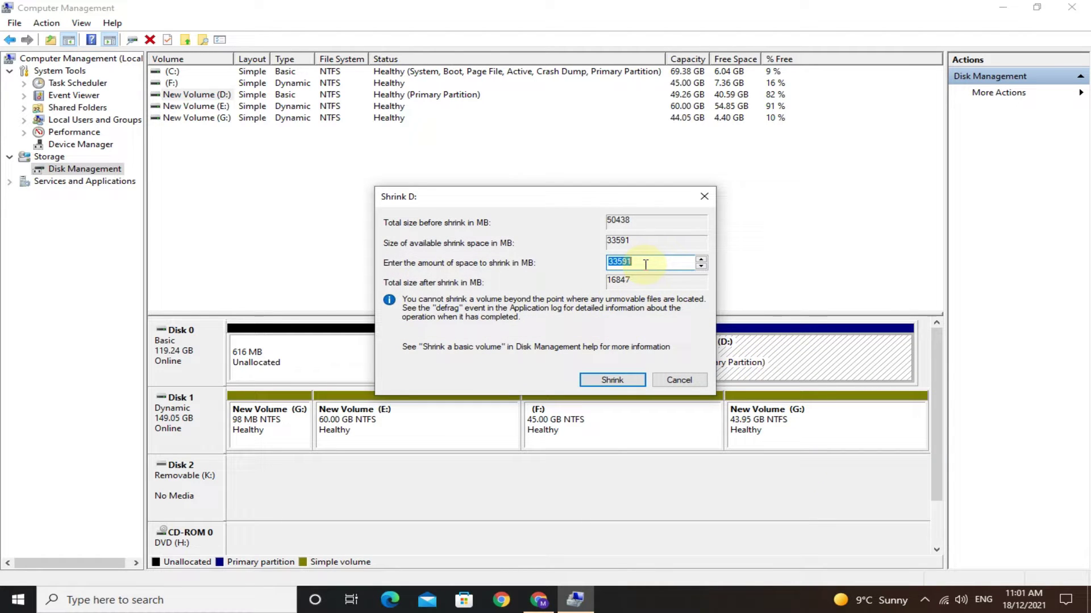
type("20480")
double_click(632, 262)
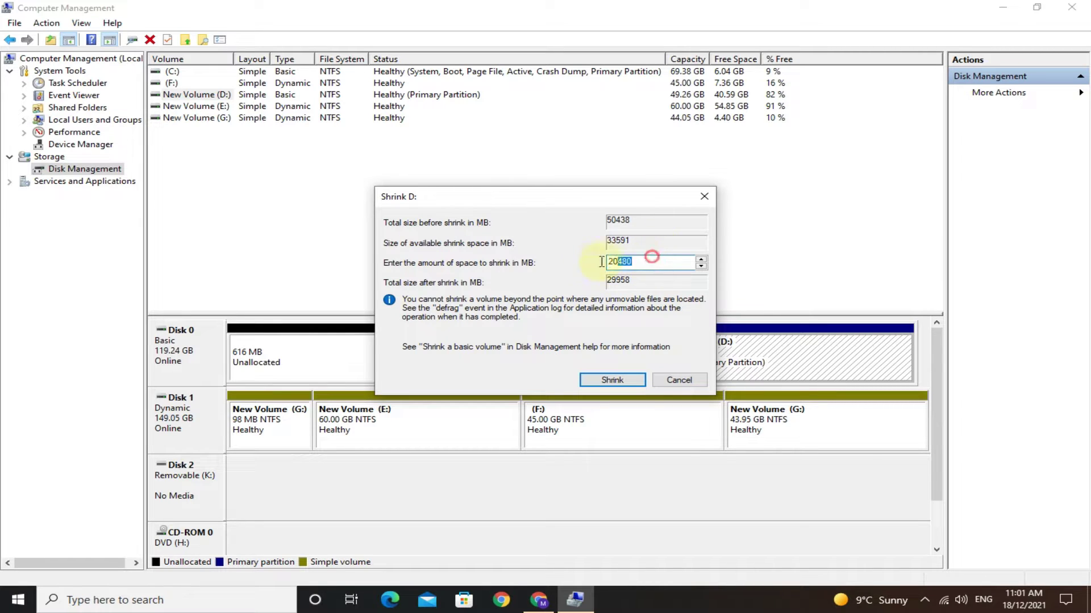
left_click(609, 380)
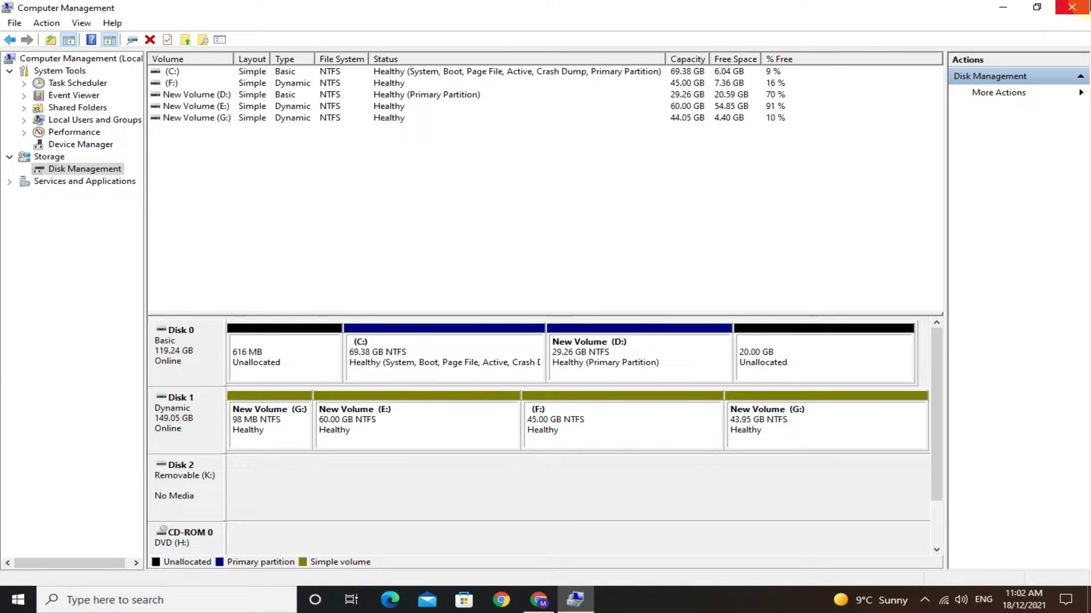
Close Computer Management and browse to Thanos_Vintage_V2 > DiskGenius Professional 5.3.0.1066 > crack > x64.
left_click(1072, 7)
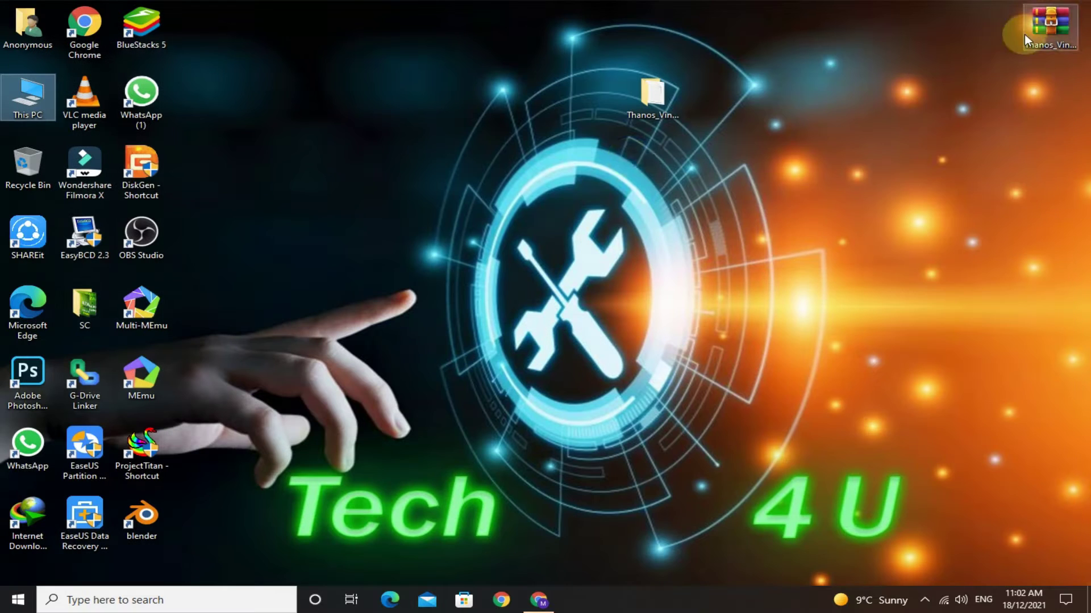
double_click(639, 93)
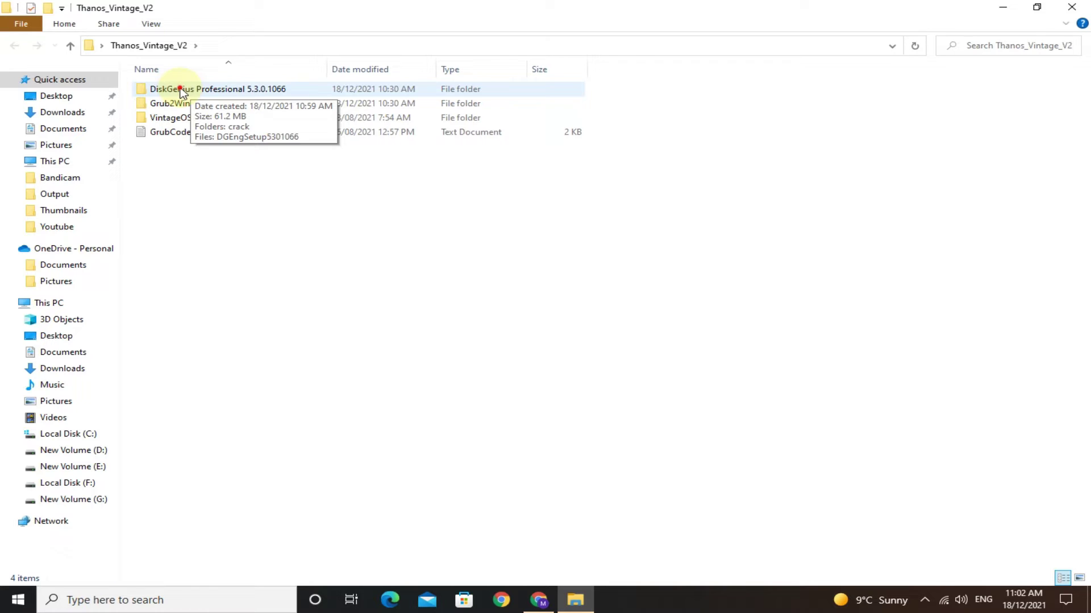
double_click(181, 89)
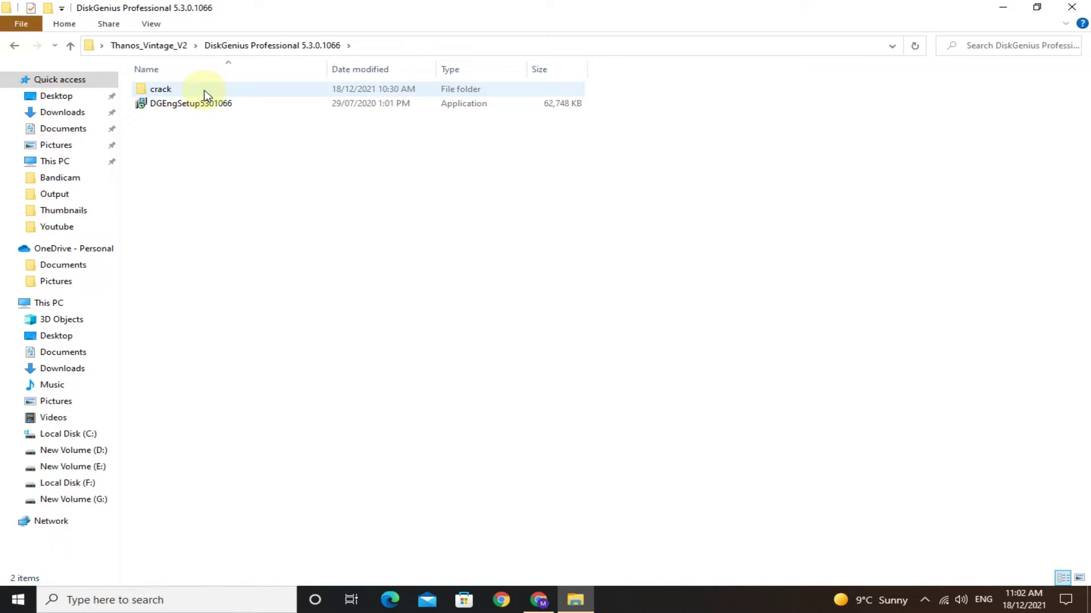
double_click(162, 89)
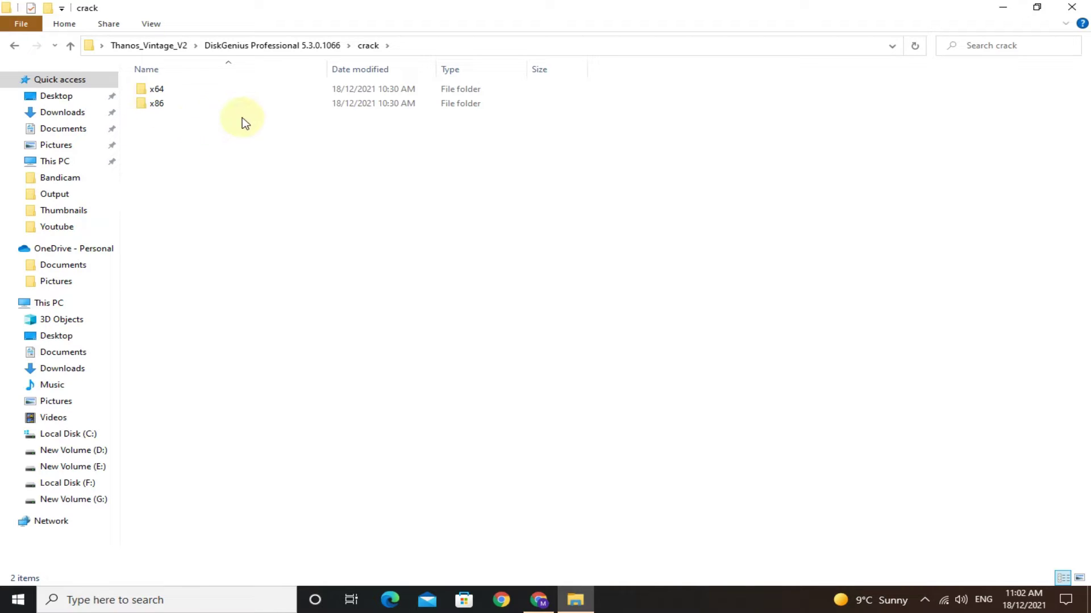
left_click(161, 89)
double_click(162, 89)
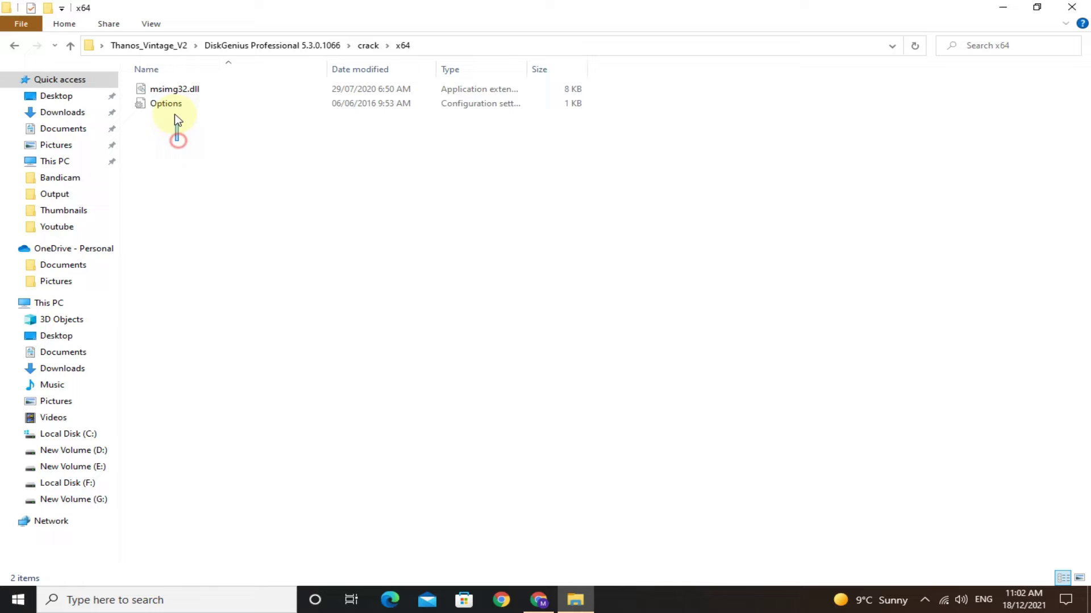
Copy msimg32.dll and Options from the x64 folder and close the window.
left_click_drag(177, 119, 171, 87)
right_click(165, 90)
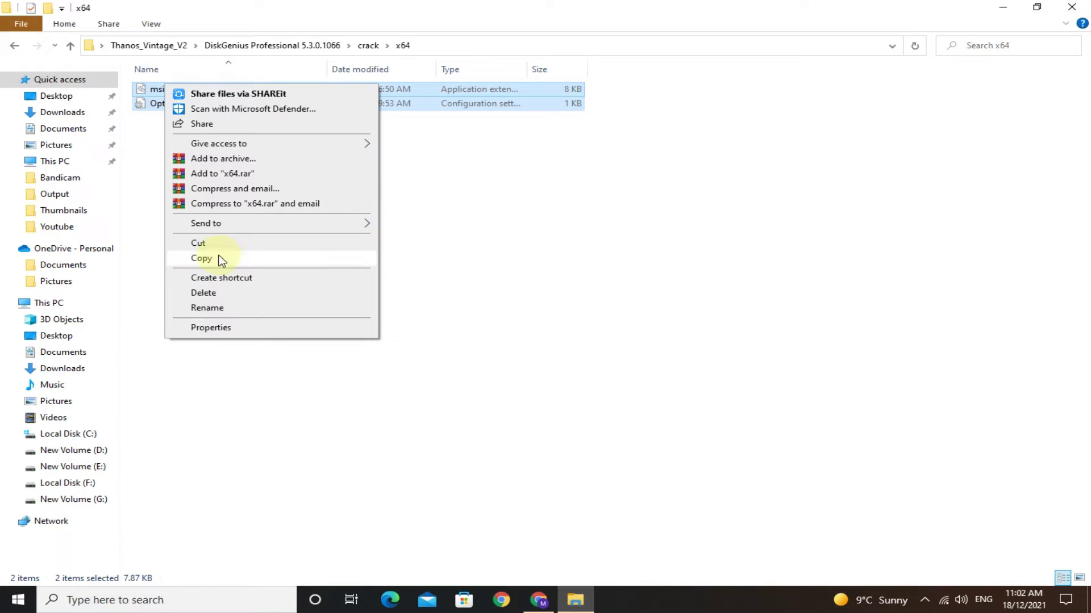
left_click(203, 259)
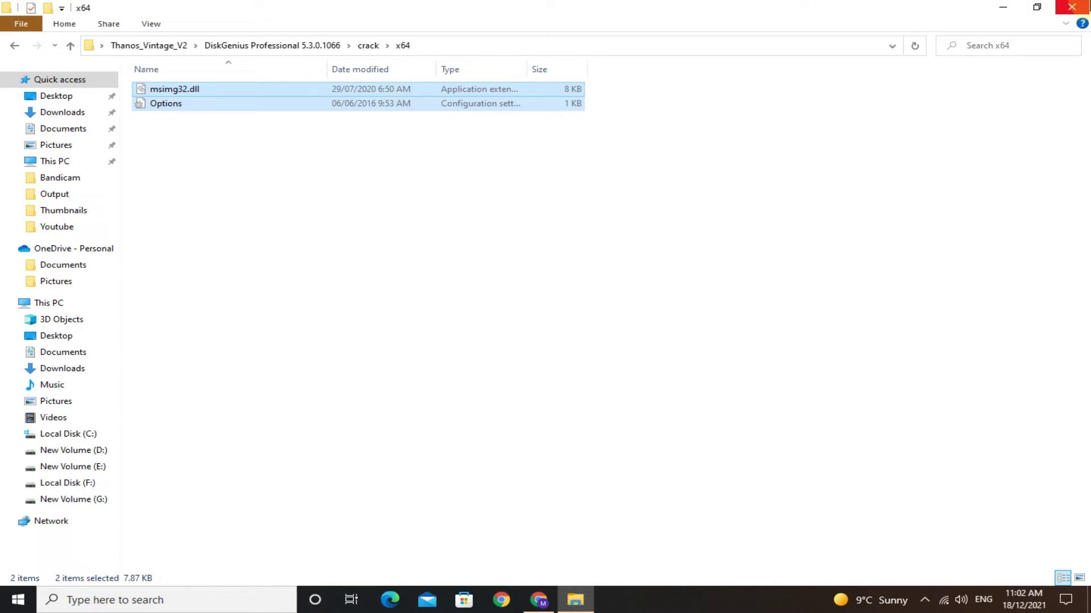
key("alt+F4")
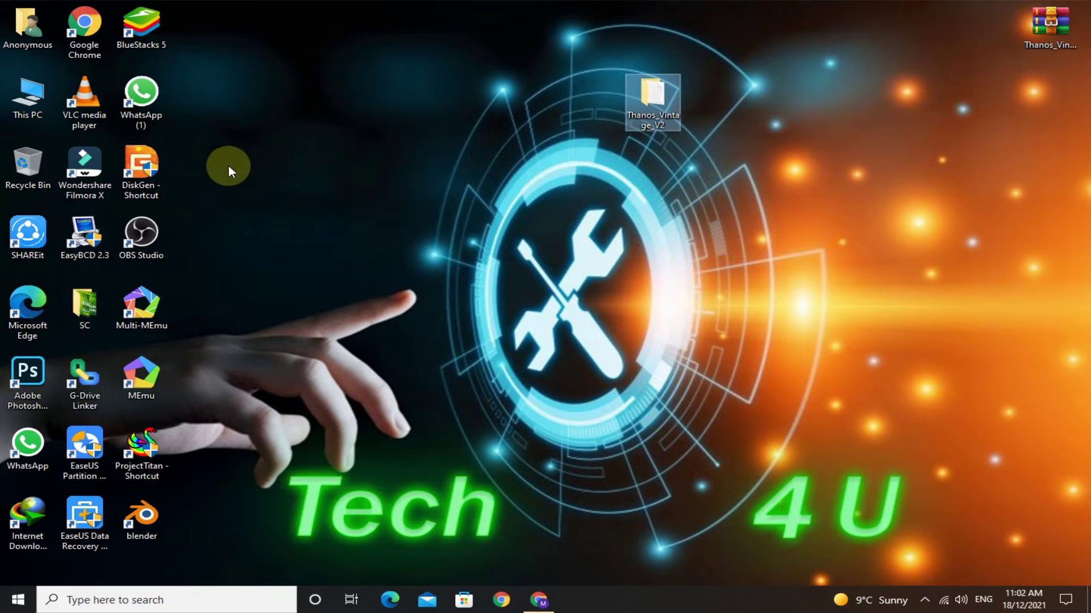
Paste msimg32.dll and Options into the DiskGenius install folder, replacing the originals for all items, then close it.
right_click(128, 159)
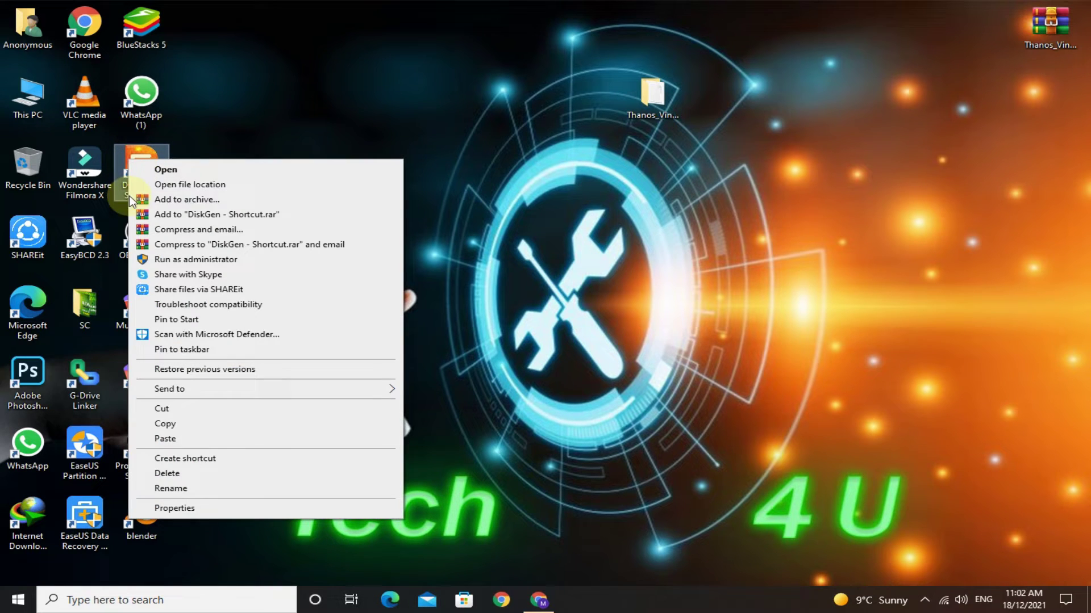
left_click(189, 184)
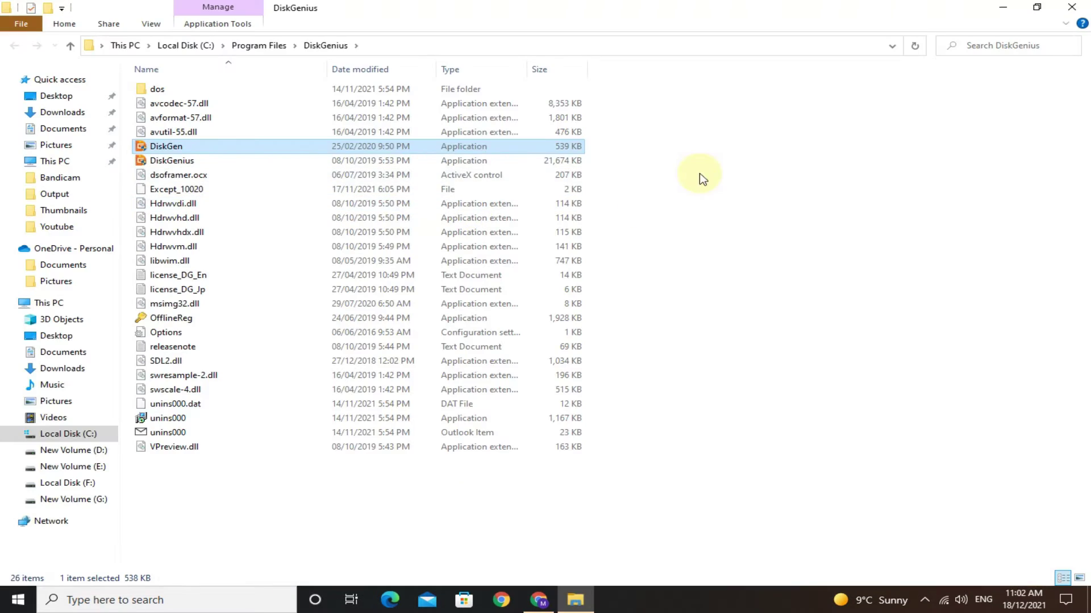
right_click(761, 108)
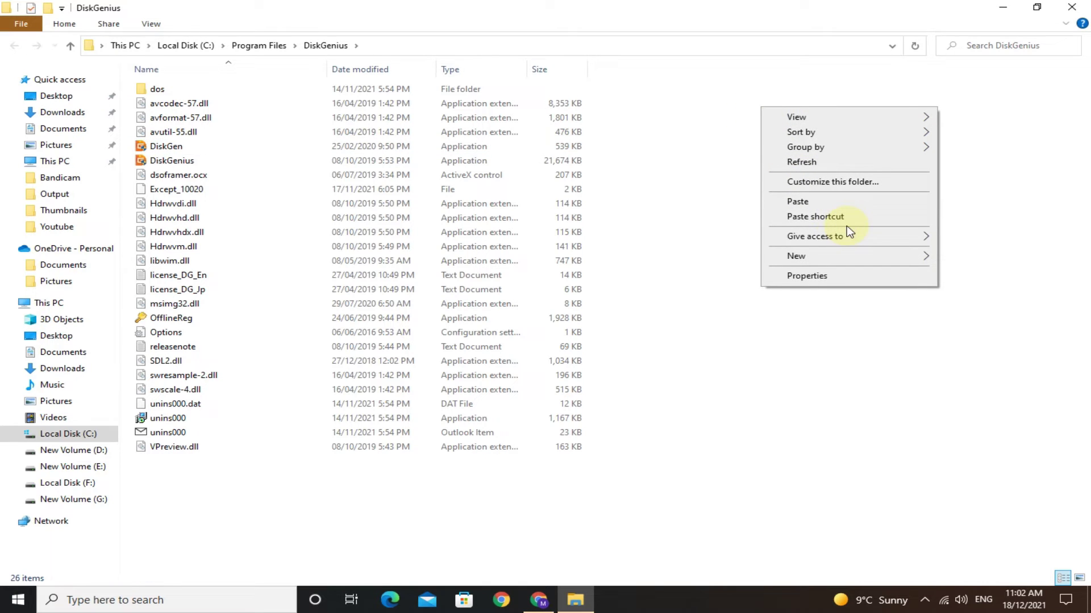
left_click(824, 204)
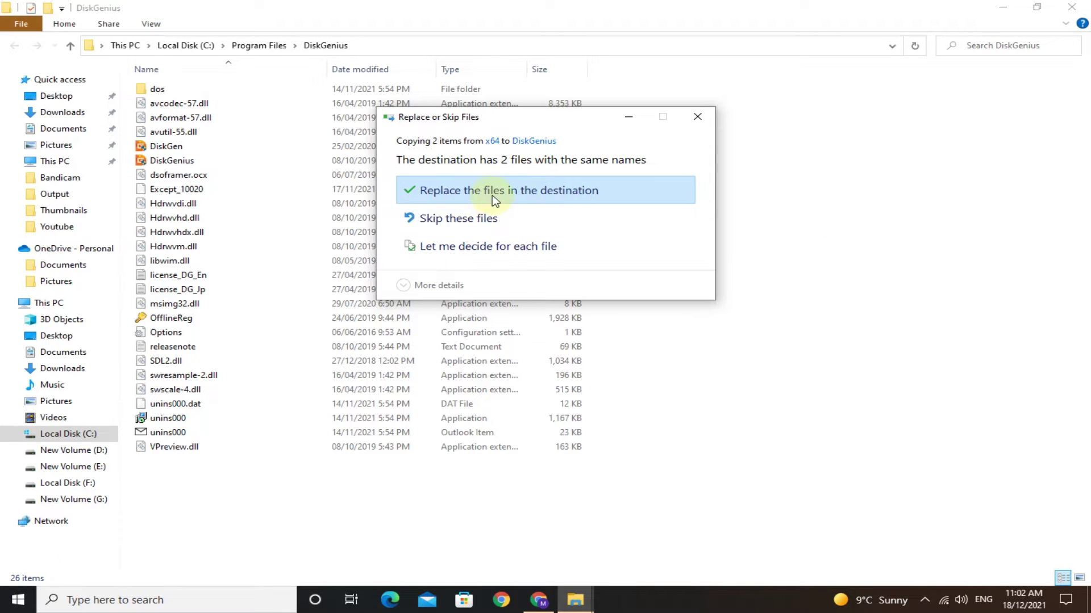
left_click(492, 195)
left_click(474, 213)
left_click(512, 232)
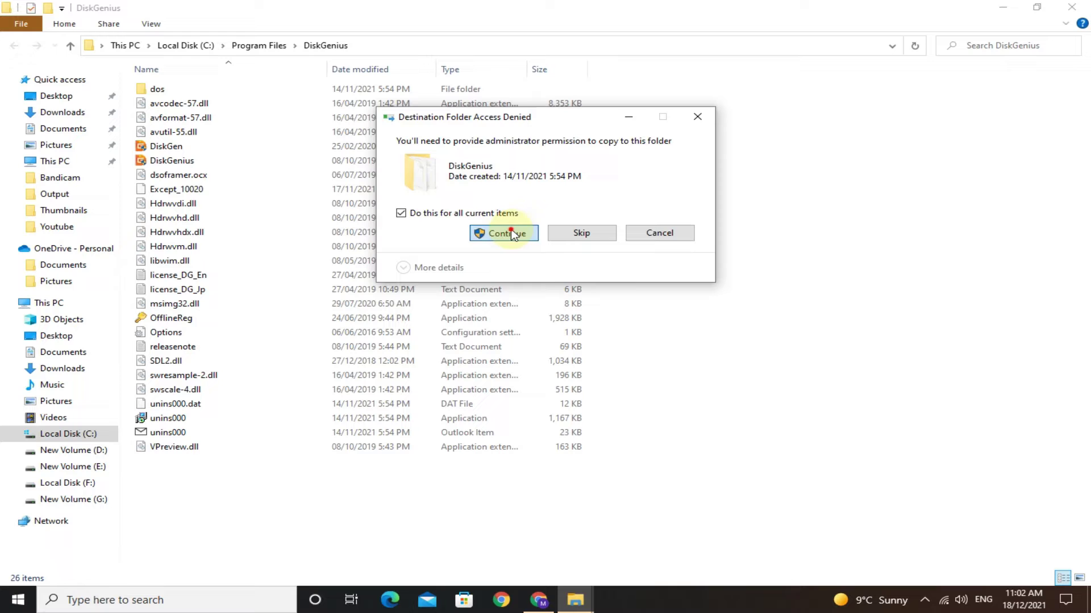
left_click(744, 237)
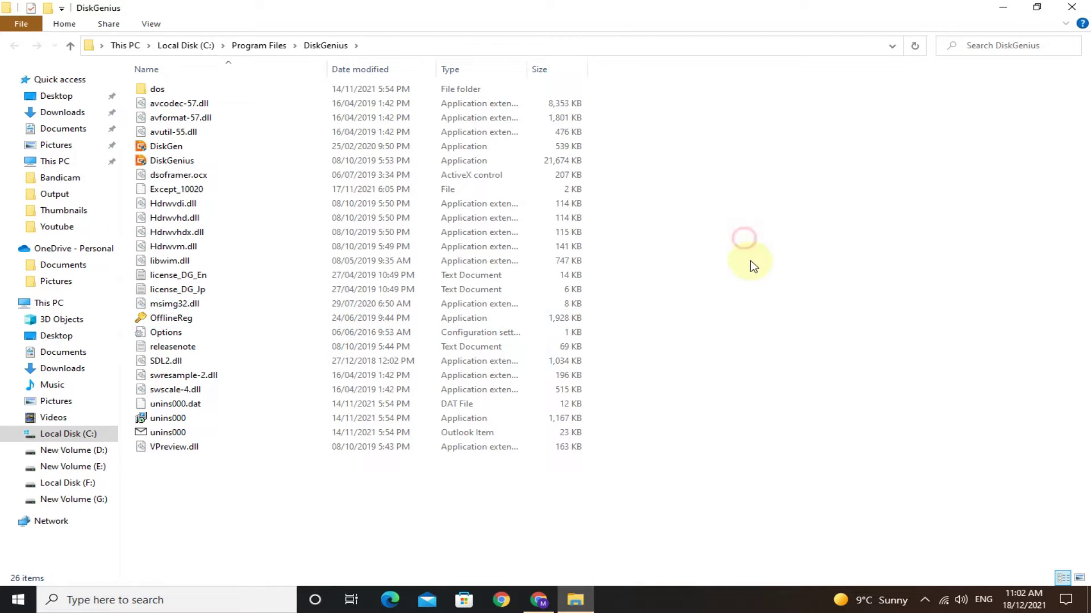
left_click(1071, 7)
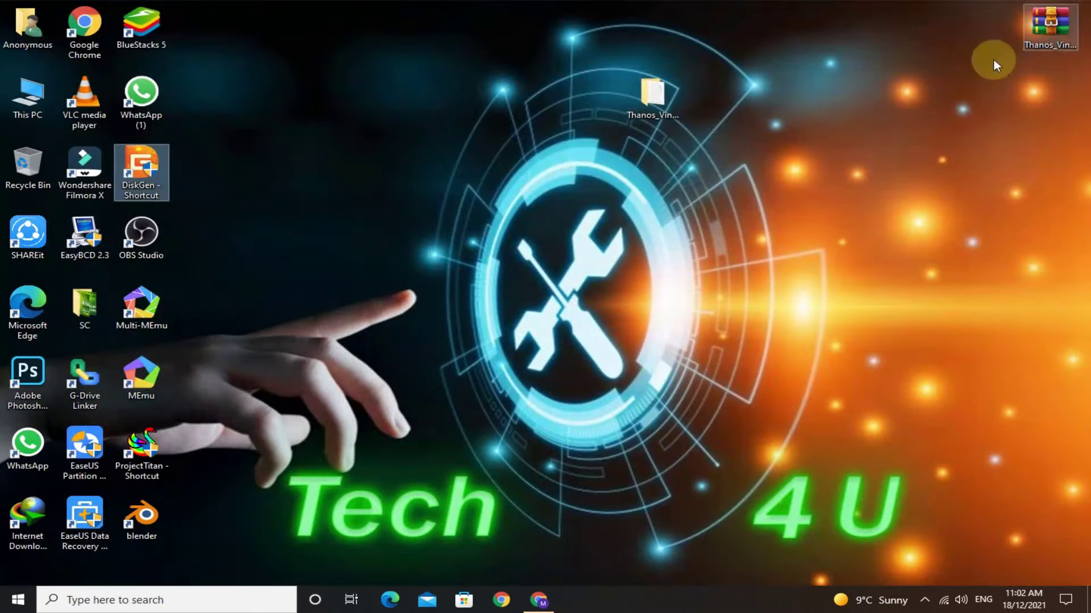
Refresh the desktop and launch DiskGenius from the DiskGen shortcut.
right_click(481, 152)
left_click(505, 196)
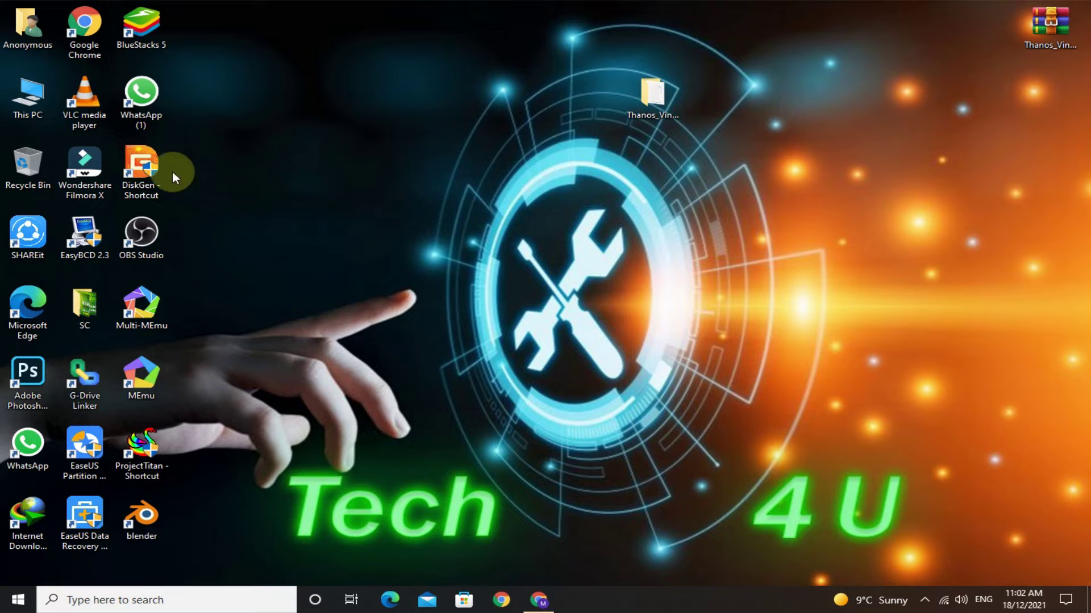
right_click(141, 165)
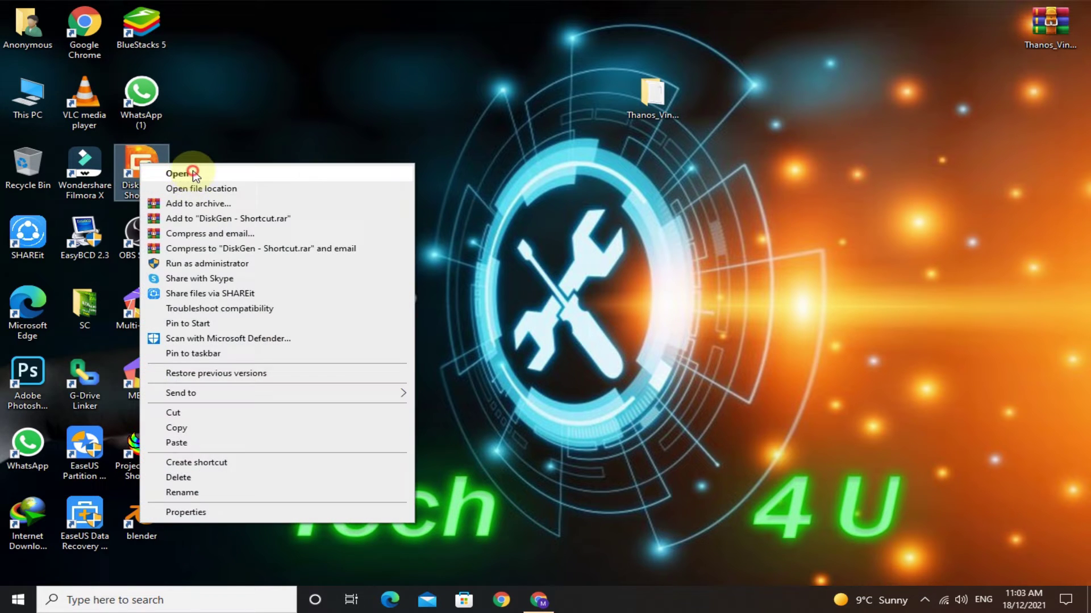
left_click(181, 173)
left_click(475, 390)
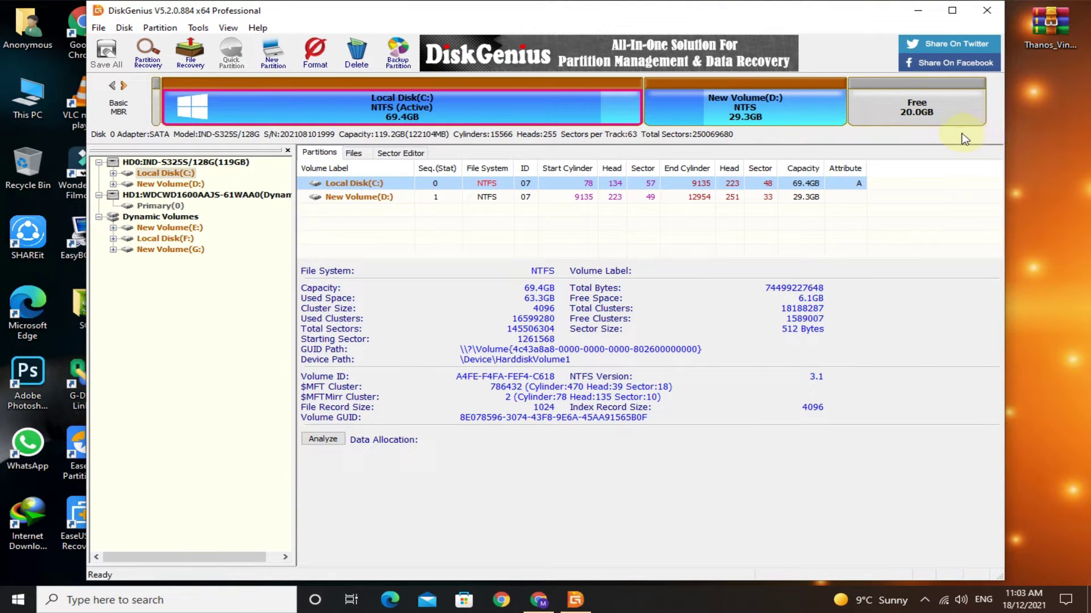
Create a new Ext4 (Linux Data) partition in the 20.0GB free space with volume label Thanos OS.
right_click(905, 103)
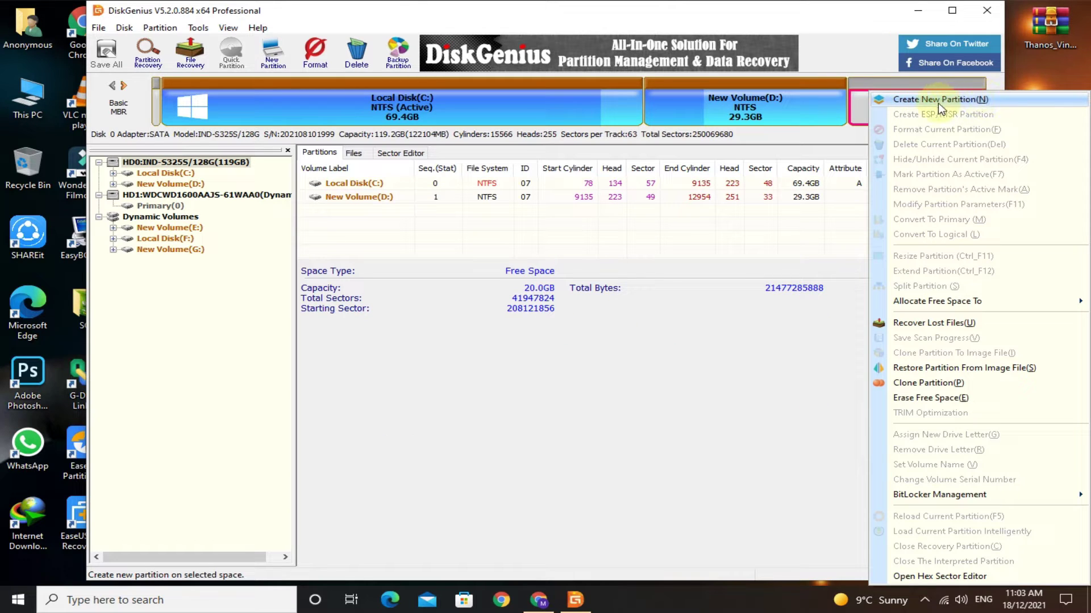
left_click(936, 100)
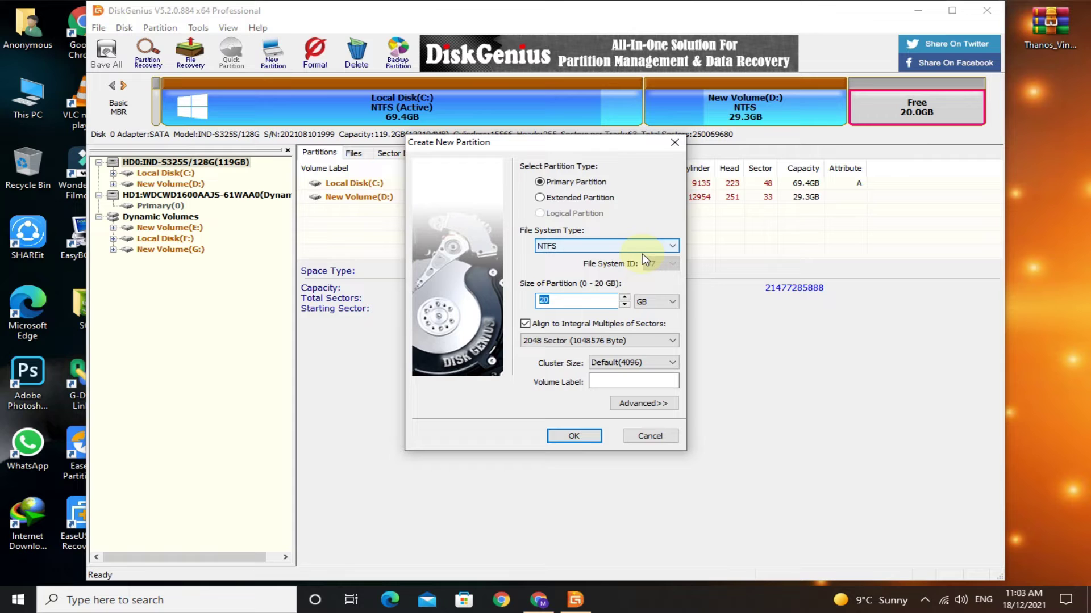
left_click(592, 246)
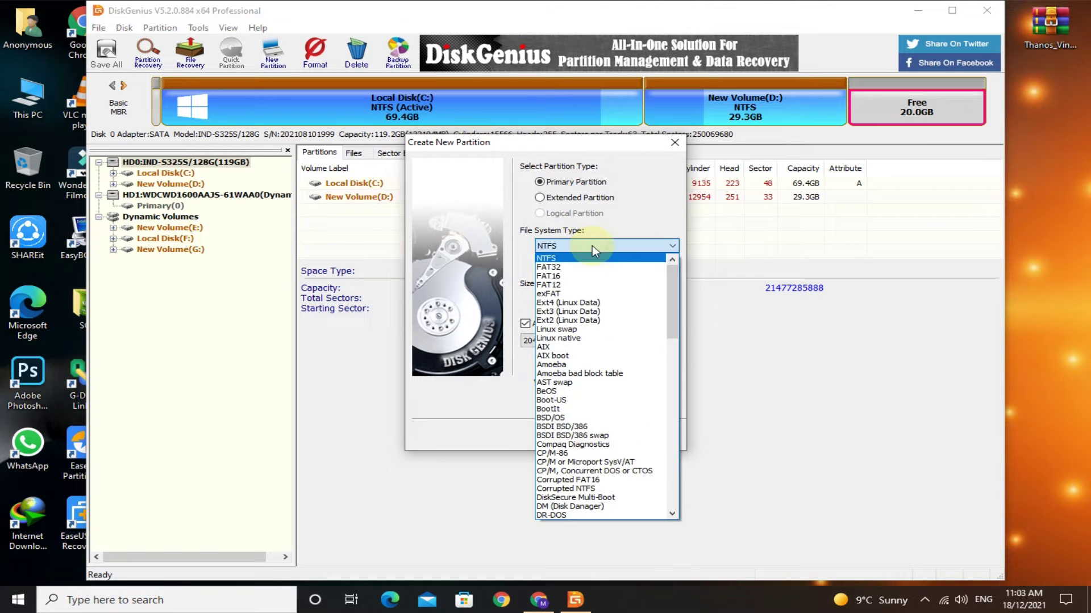
left_click(569, 303)
left_click(614, 383)
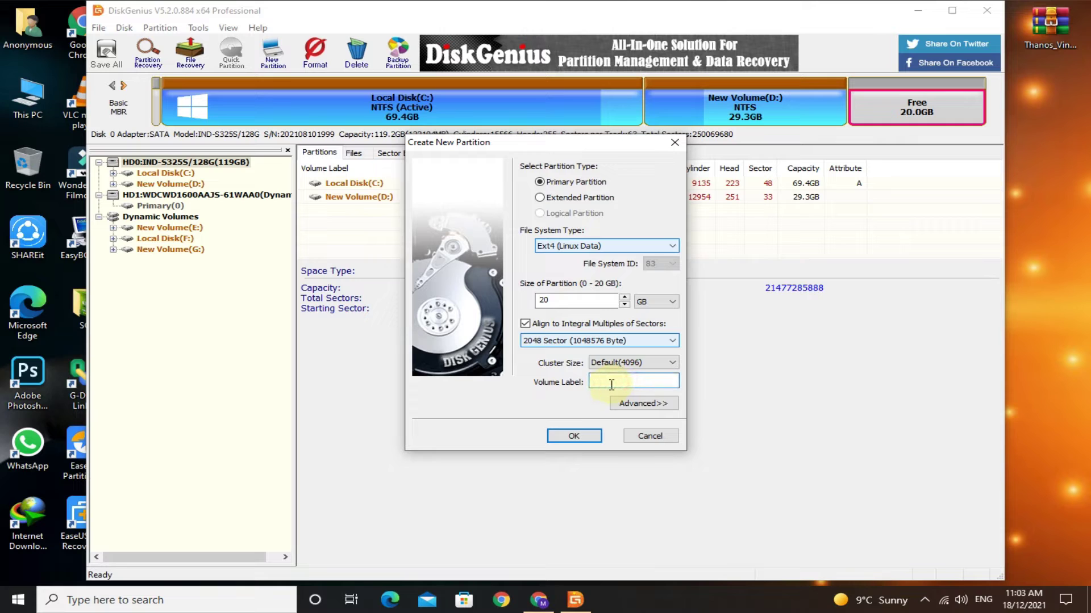
type("Thanos OS")
Confirm the Ext4 partition, save all changes to disk, format it, and open its contents.
left_click(569, 434)
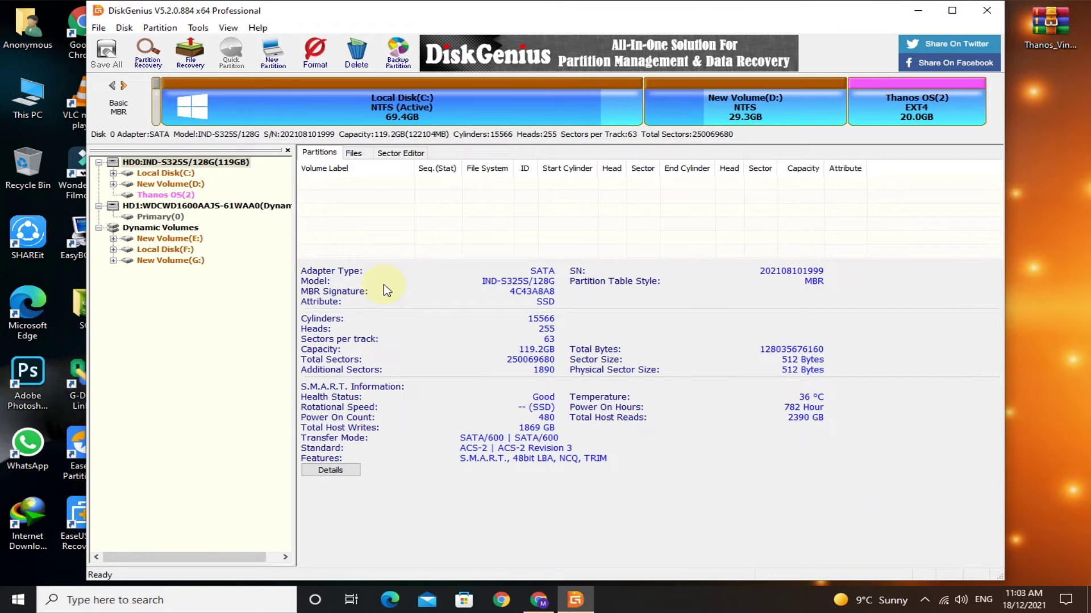
left_click(107, 52)
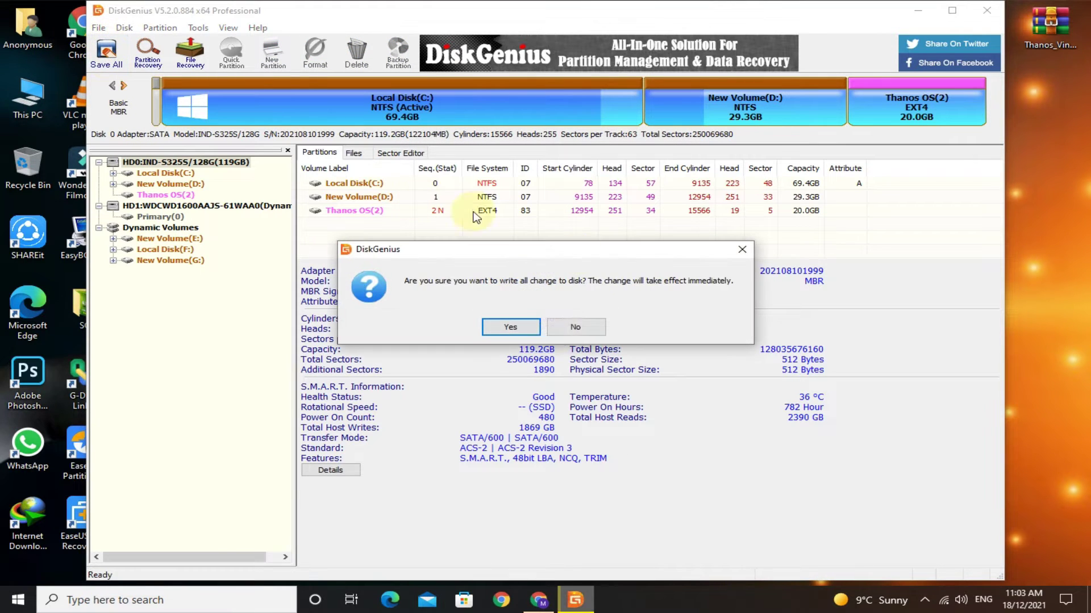
left_click(524, 332)
left_click(502, 331)
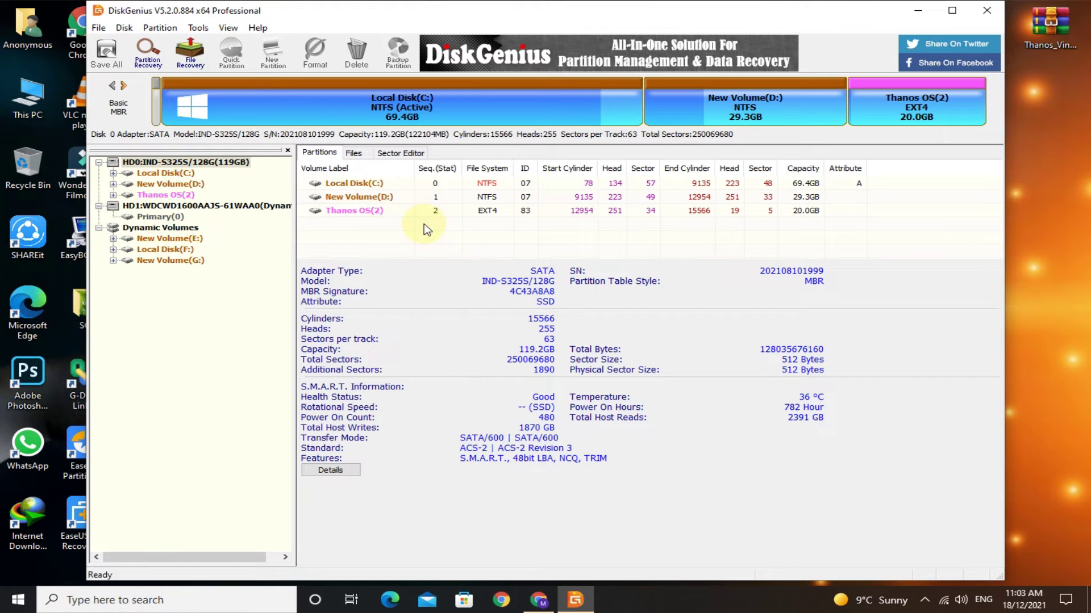
double_click(365, 212)
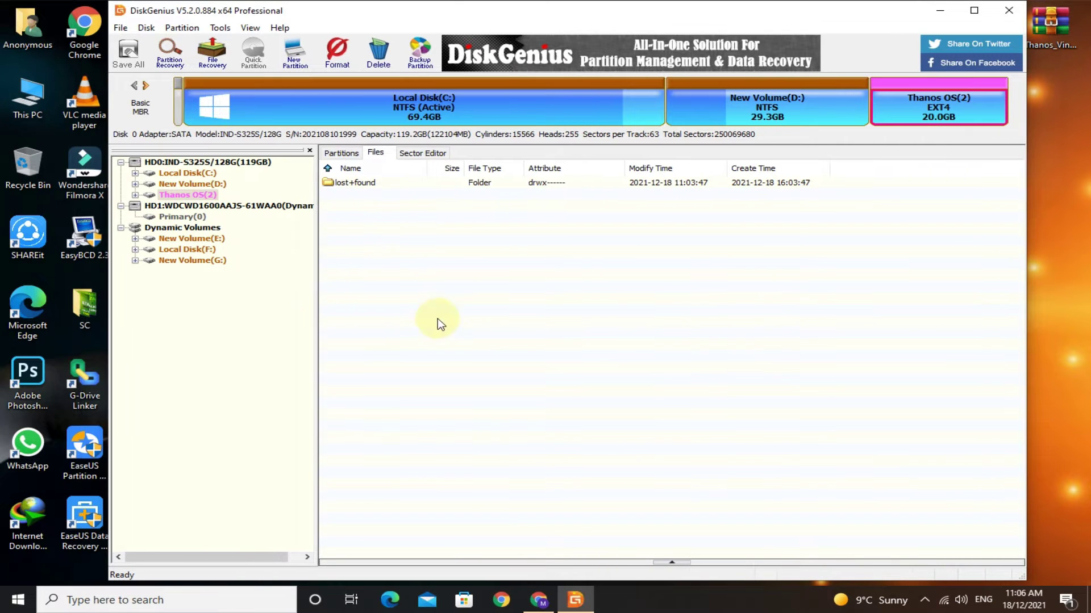
Minimize DiskGenius and drag VintageOSV2 from the Thanos_Vintage_V2 folder onto the Thanos OS(2) partition.
left_click(941, 10)
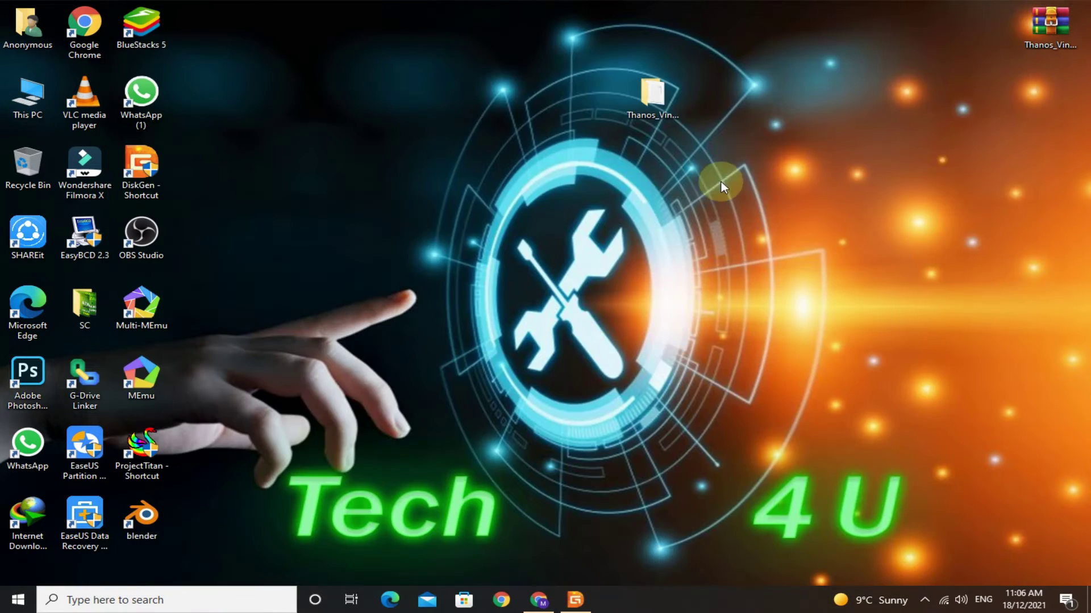
double_click(647, 92)
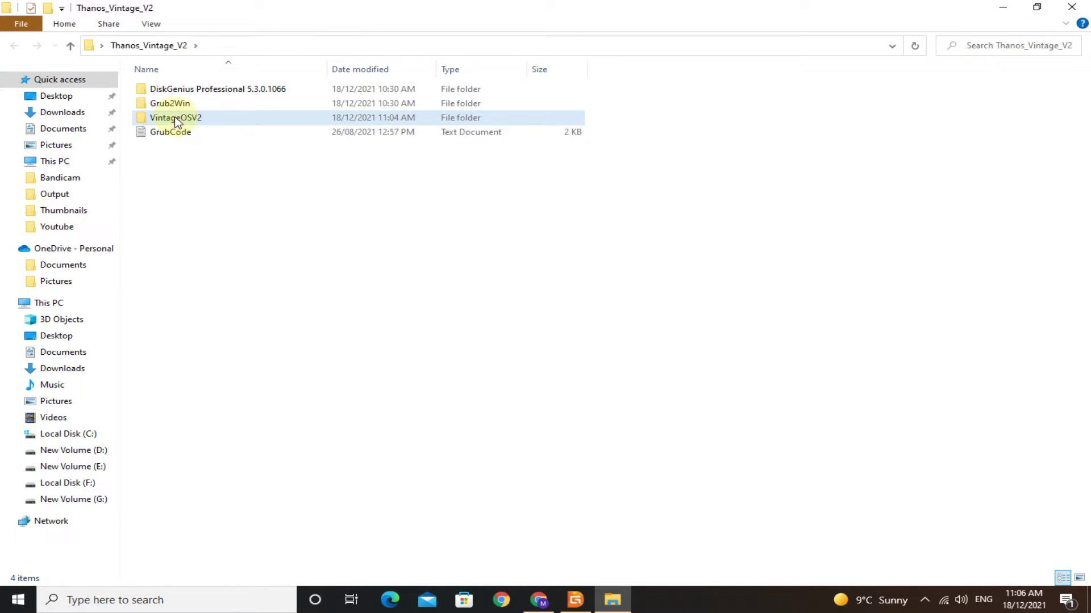
mouse_move(177, 121)
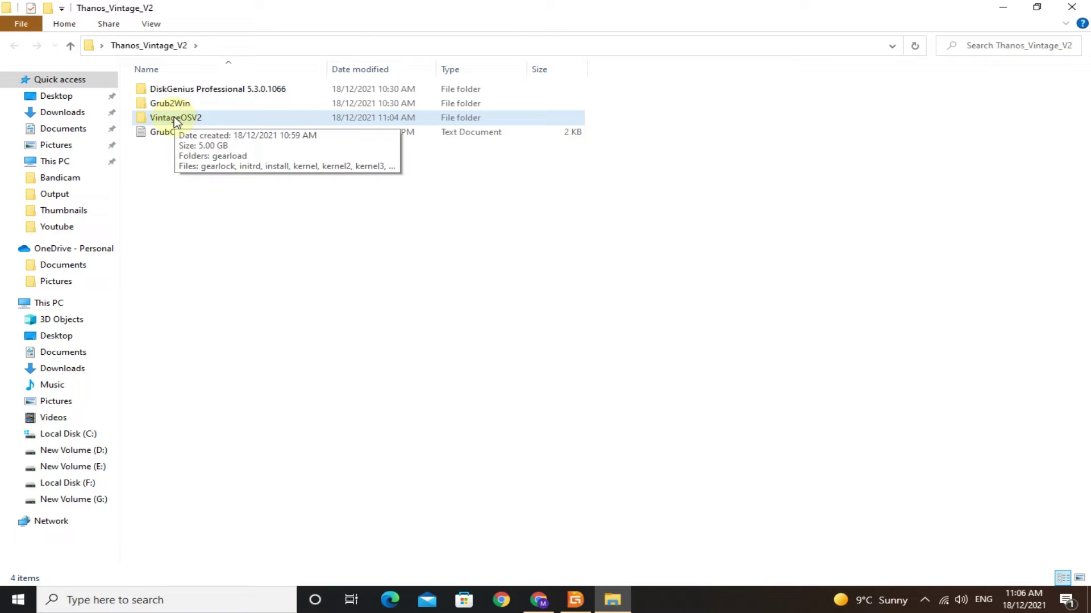
left_click_drag(160, 117, 533, 307)
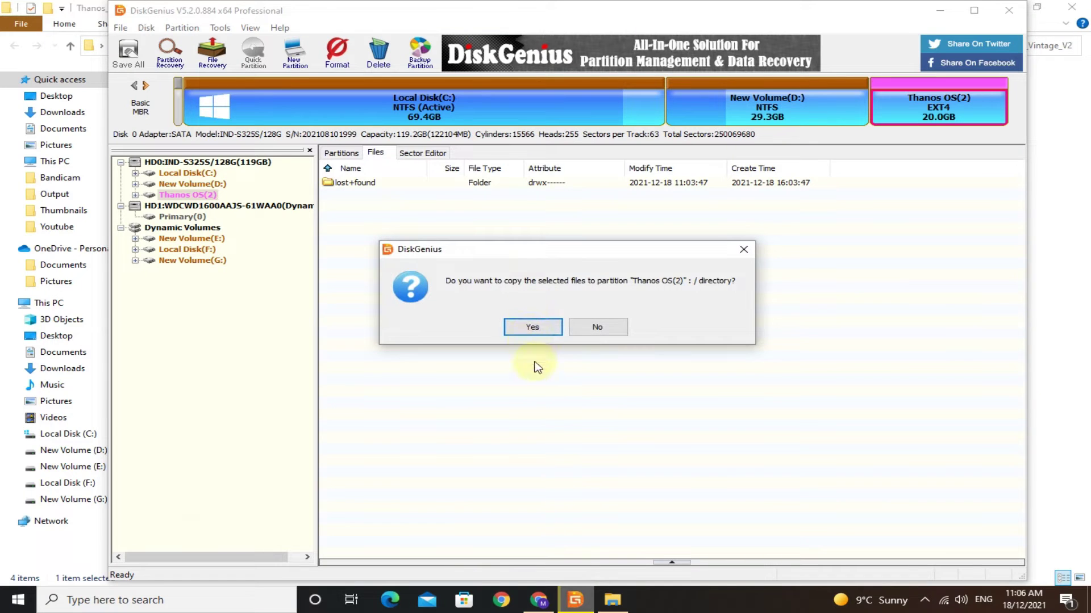
Confirm copying VintageOSV2 (15 files, 5.0GB) to the Thanos OS(2) root.
left_click(530, 329)
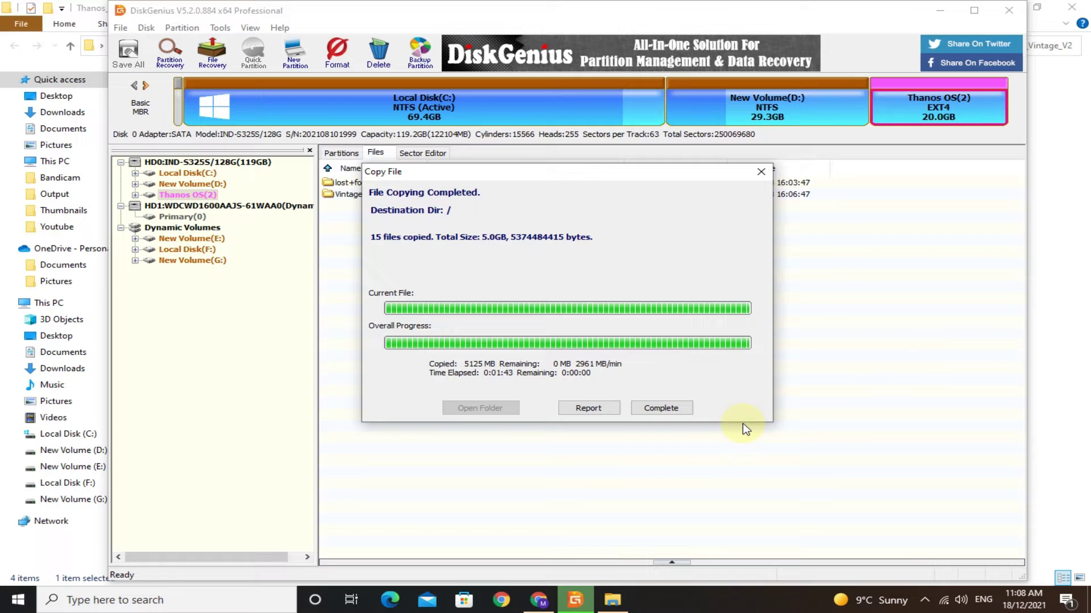
Dismiss the copy report and create an empty folder named data inside VintageOSV2.
left_click(665, 412)
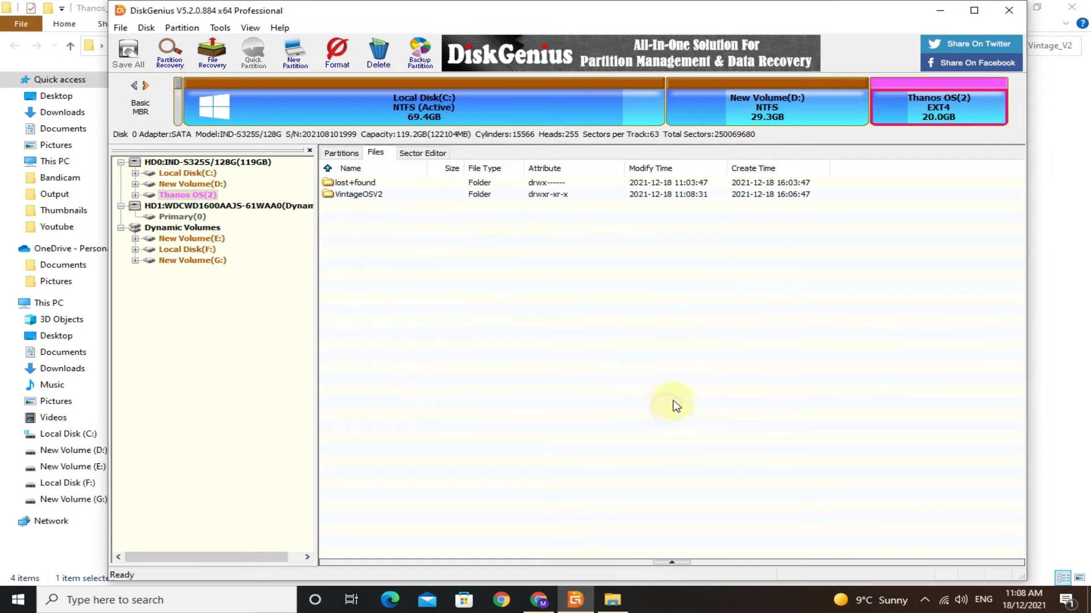
double_click(372, 195)
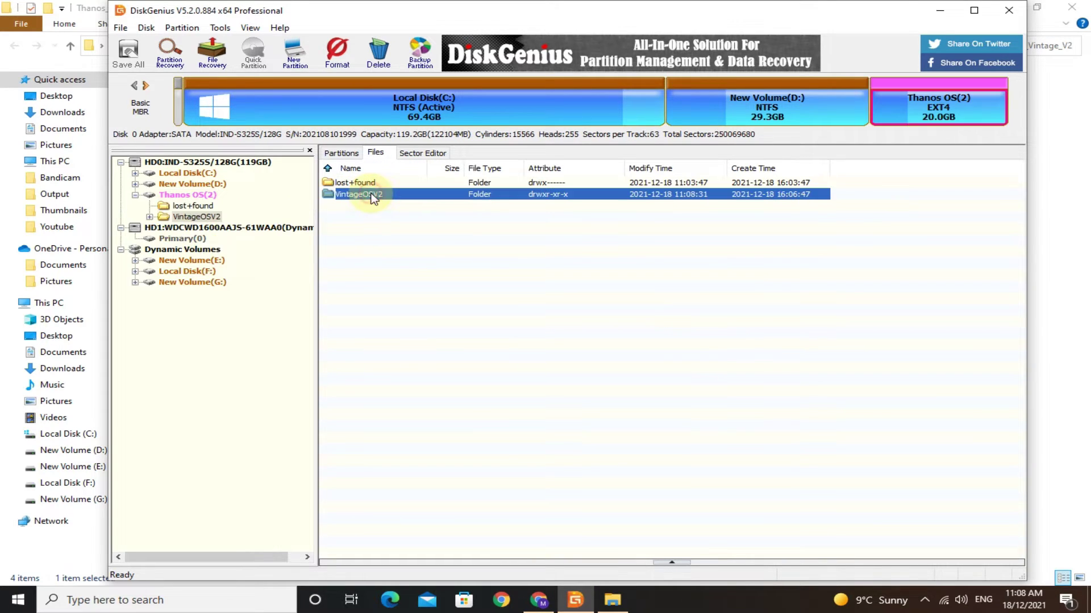
right_click(490, 418)
left_click(550, 262)
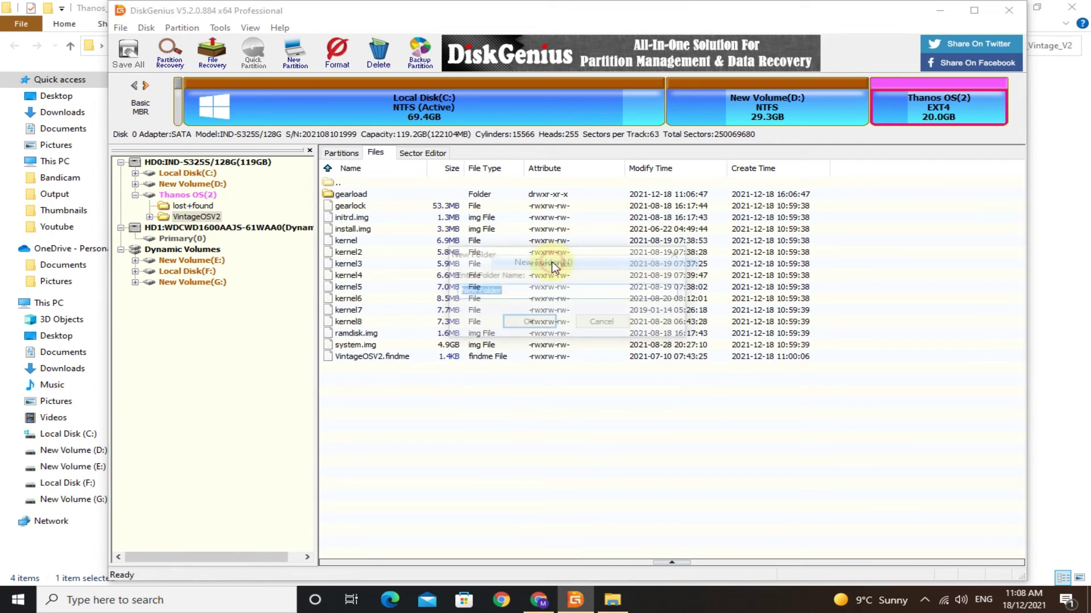
type("data")
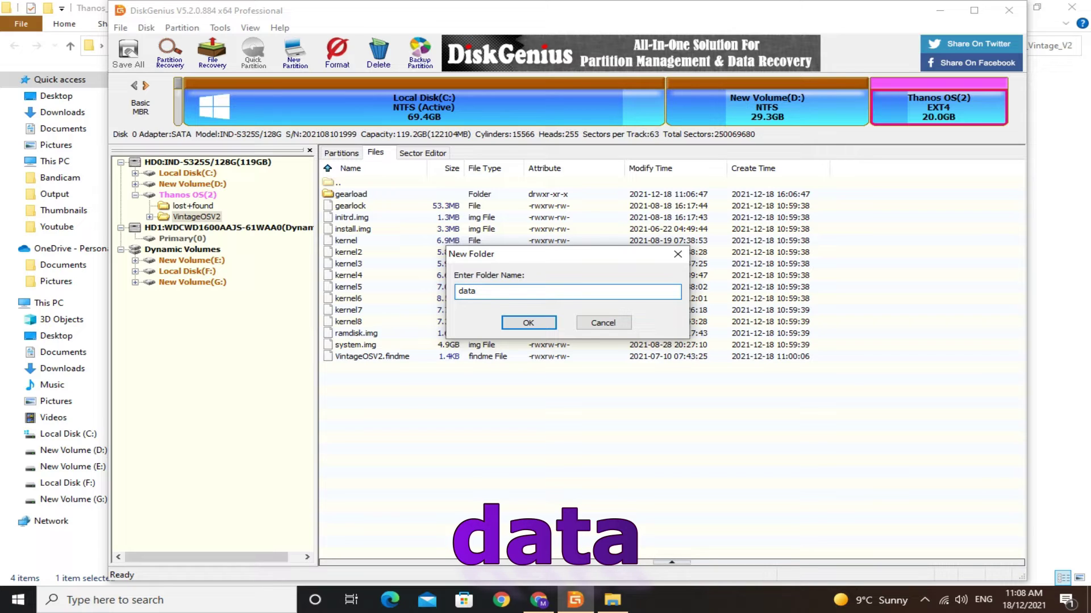
double_click(502, 291)
left_click(531, 323)
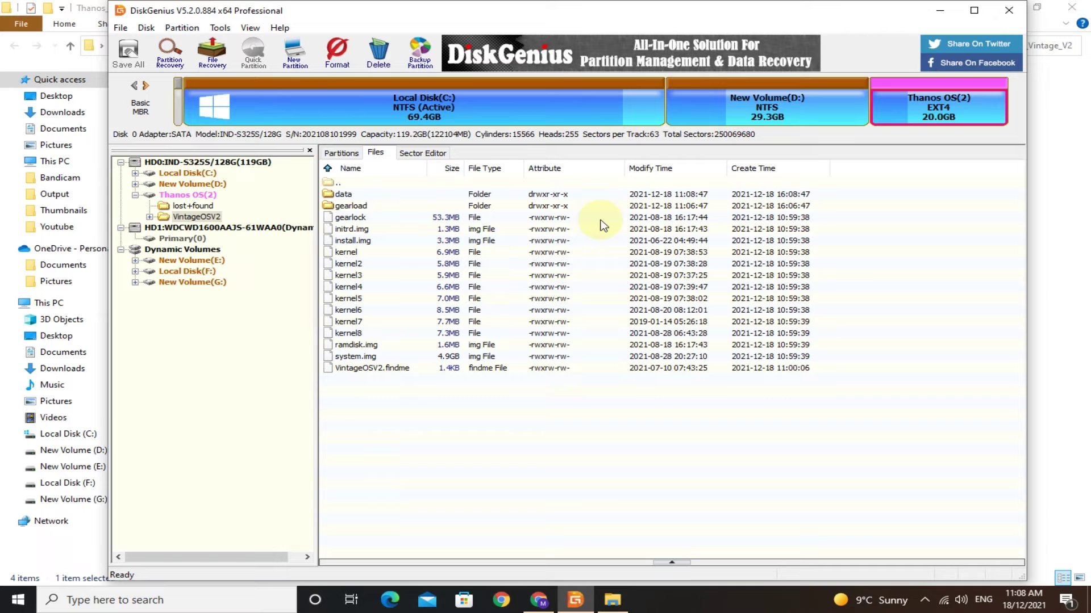
Close DiskGenius and the Thanos_Vintage_V2 folder window, then refresh the desktop.
left_click(1005, 10)
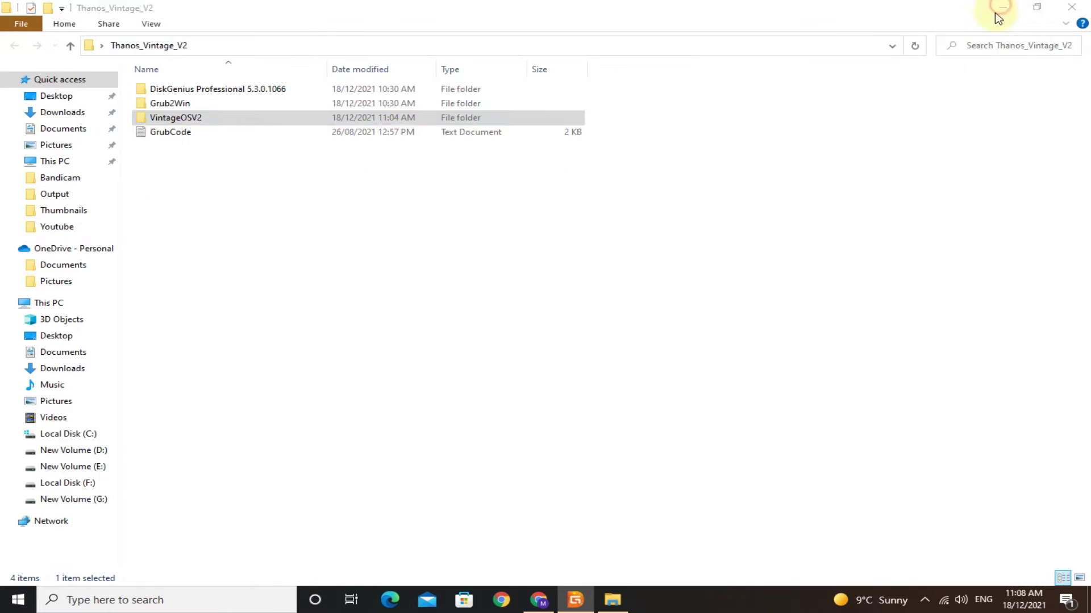
left_click(1075, 7)
right_click(531, 108)
left_click(562, 148)
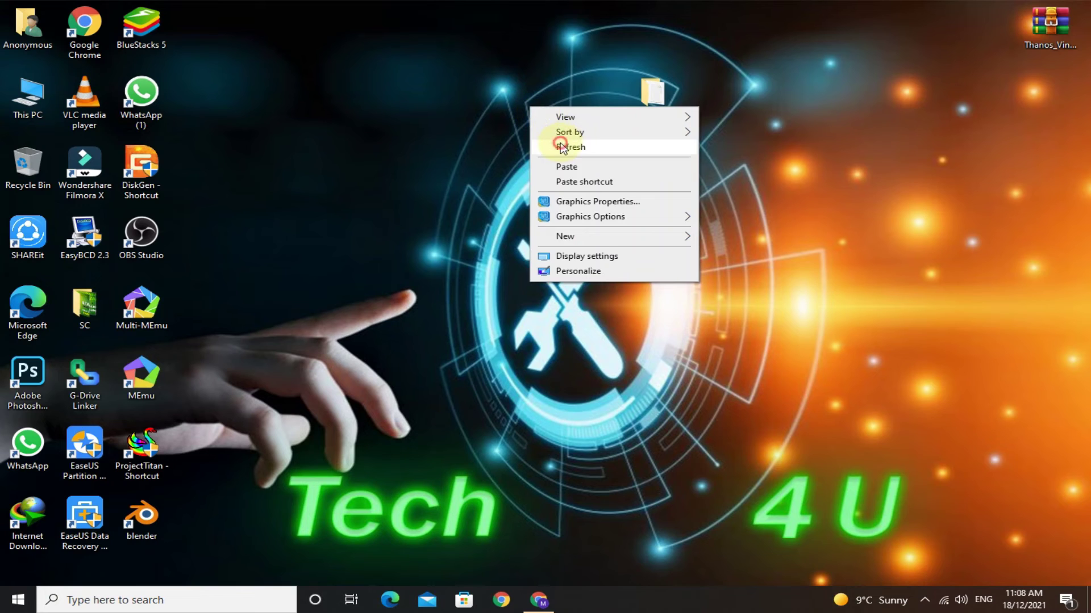
Open GrubCode from the Thanos_Vintage_V2 folder in Notepad and copy all its GRUB code.
double_click(642, 93)
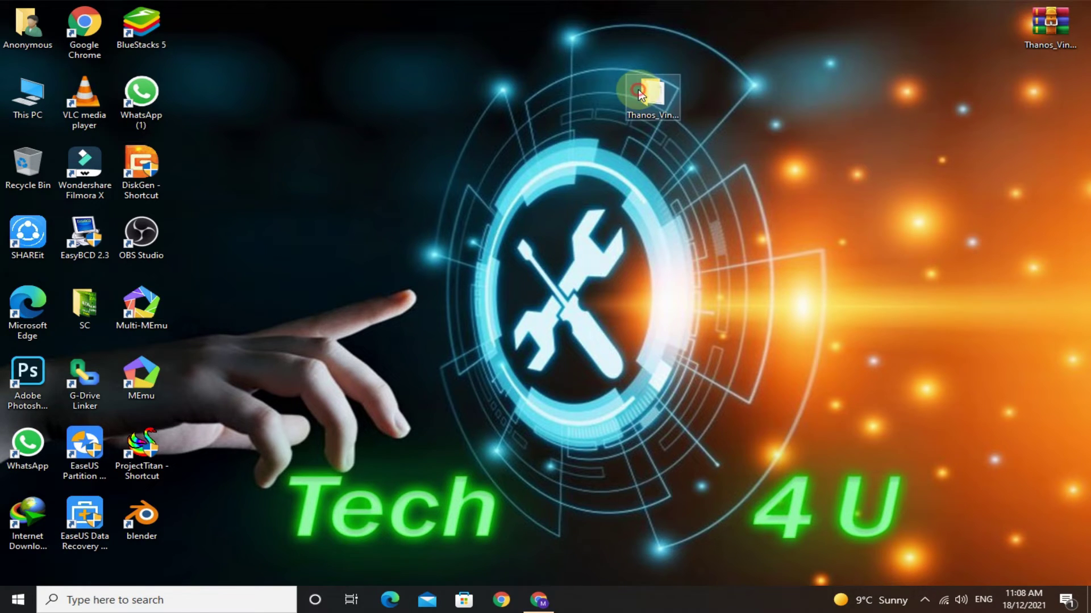
double_click(162, 134)
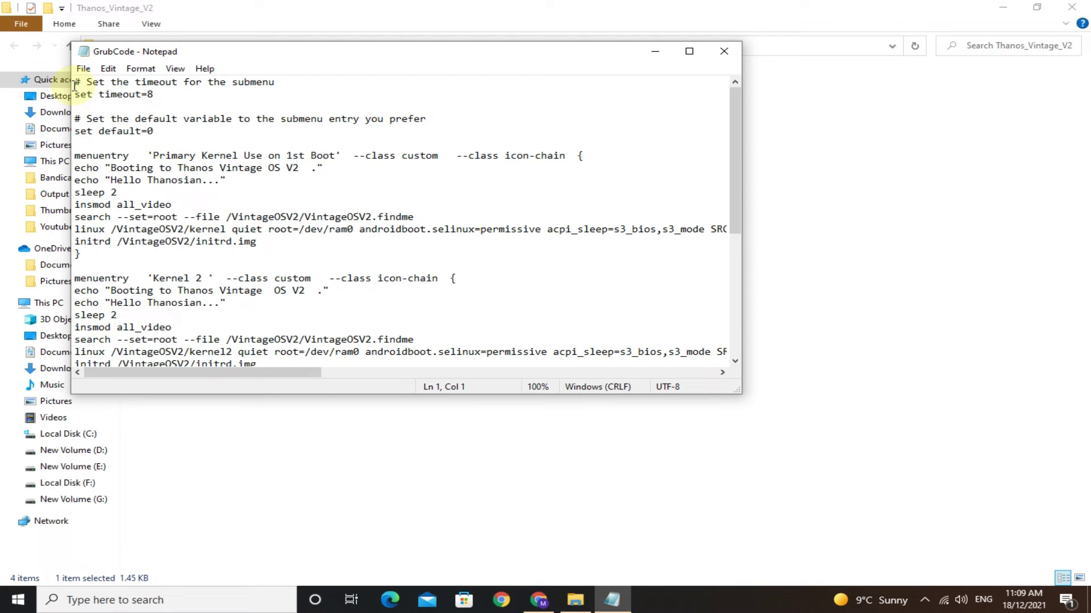
left_click_drag(74, 82, 466, 335)
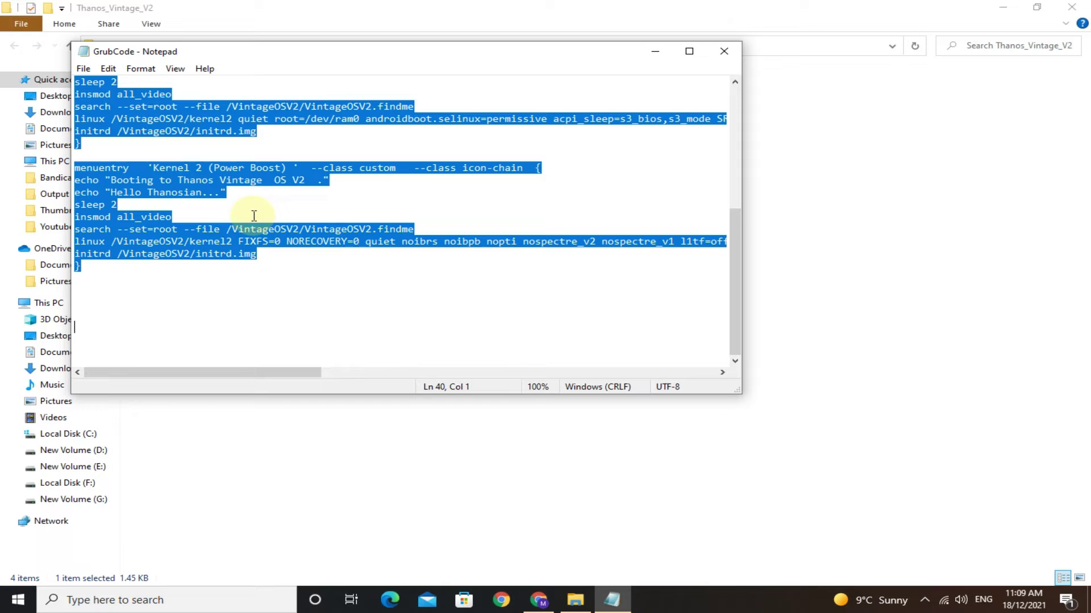
right_click(190, 177)
left_click(234, 221)
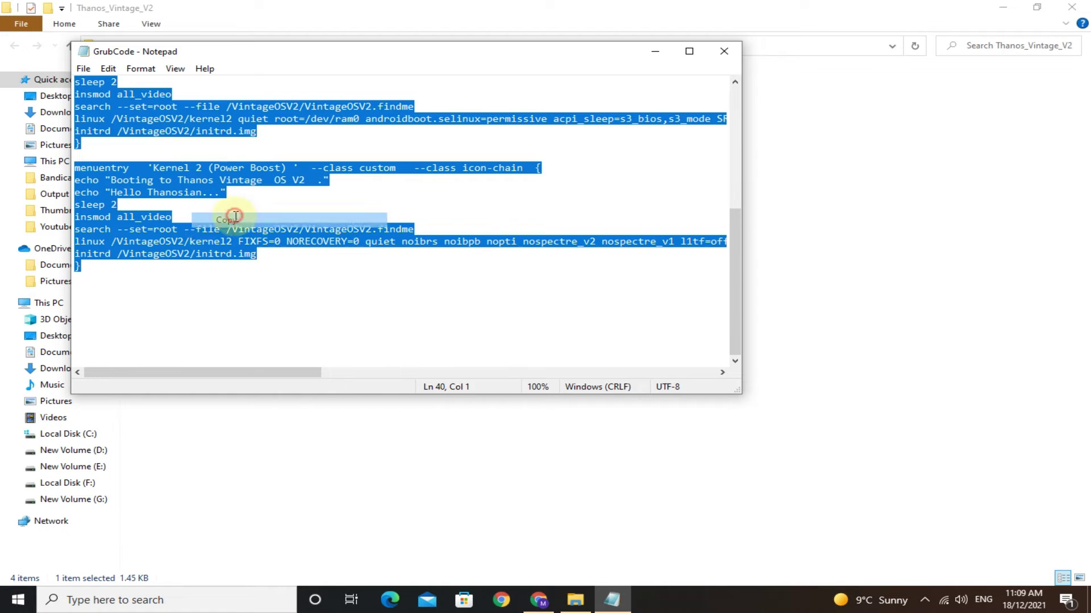
Close the GrubCode notes and run setup.bat from the Grub2Win folder to install onto drive C:.
left_click(723, 53)
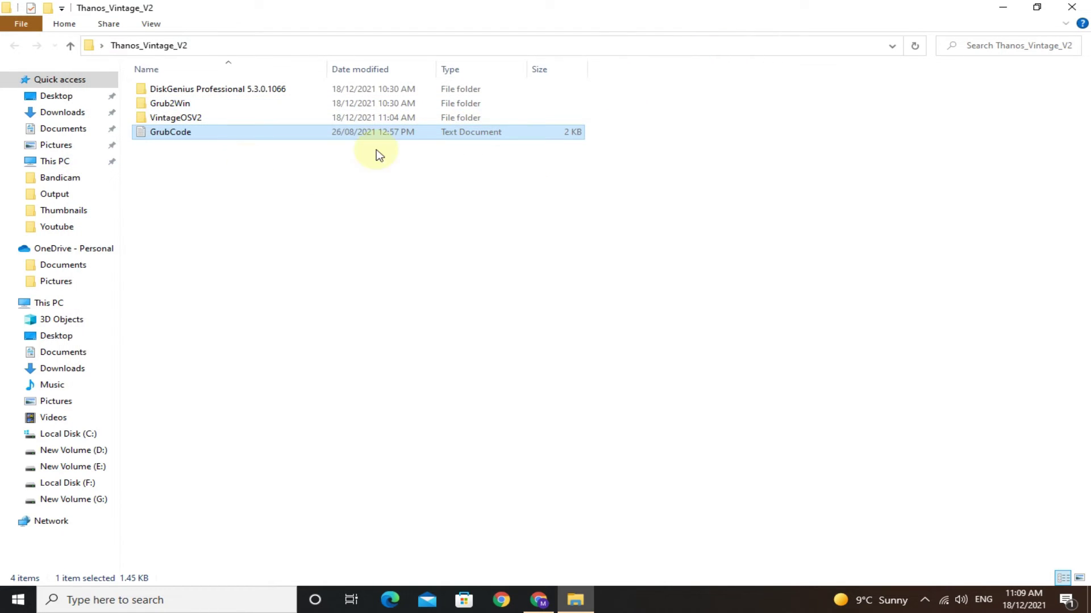
double_click(168, 106)
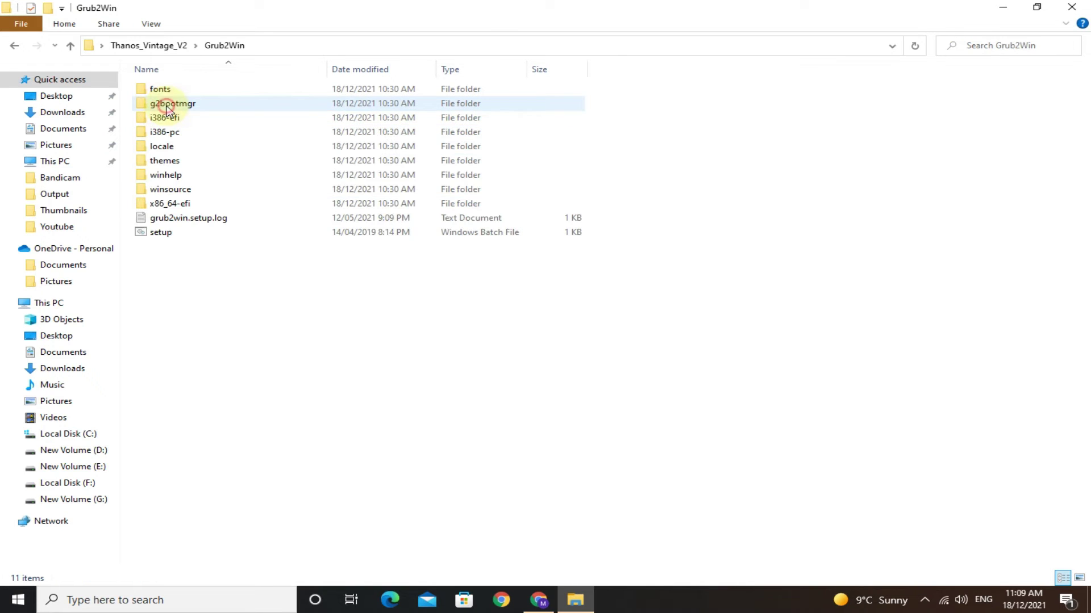
double_click(169, 236)
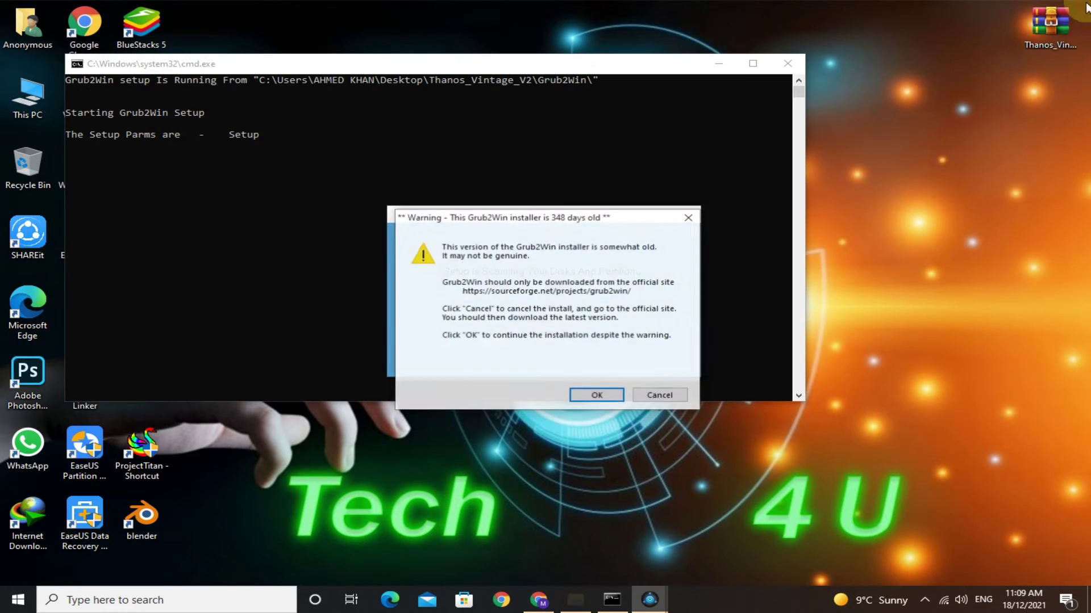
left_click(597, 395)
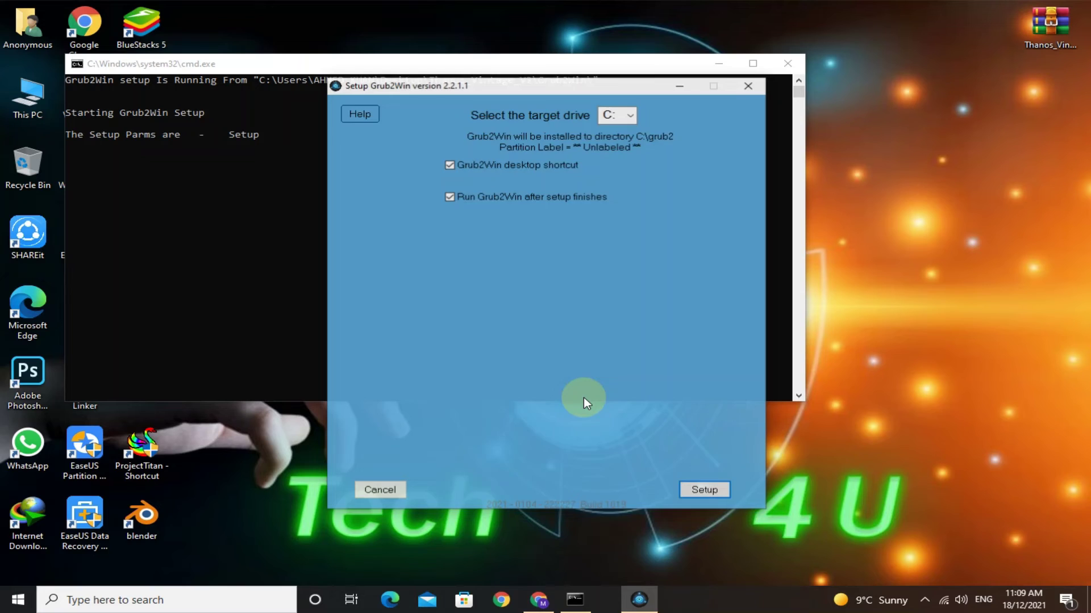
left_click(708, 492)
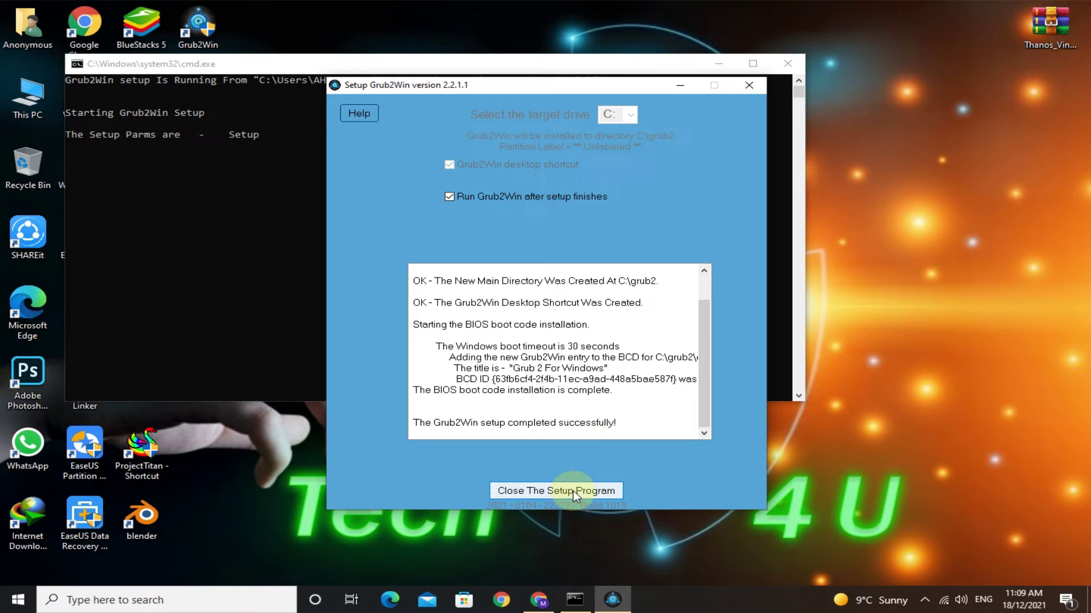
Close the finished setup and set Grub2Win's graphics mode to 1440x900.
left_click(548, 492)
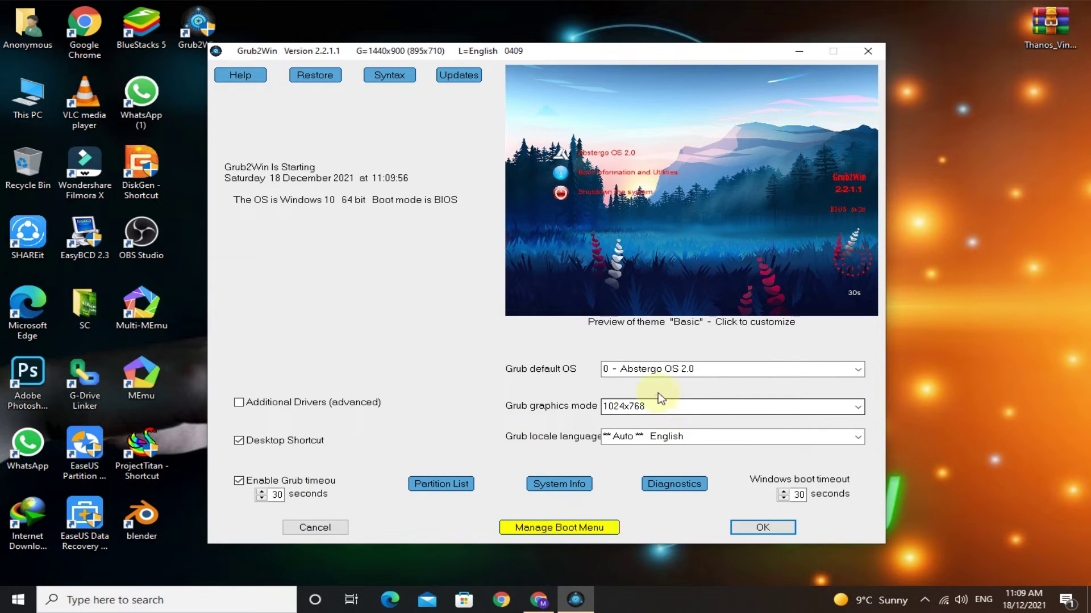
left_click(857, 407)
left_click(610, 493)
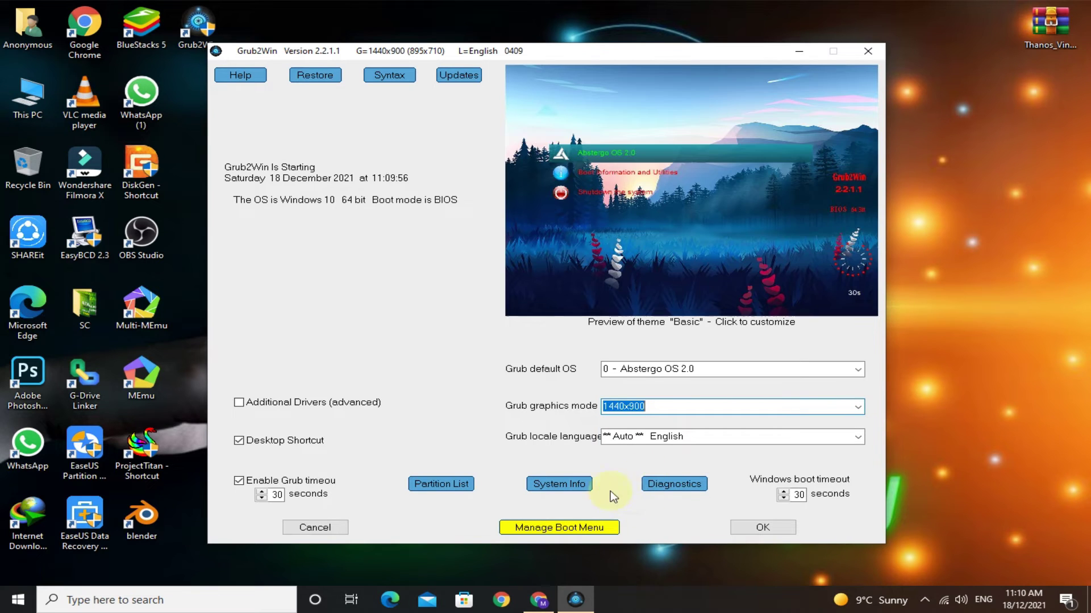
Delete the Abstergo OS 2.0 entry from the boot menu.
left_click(569, 528)
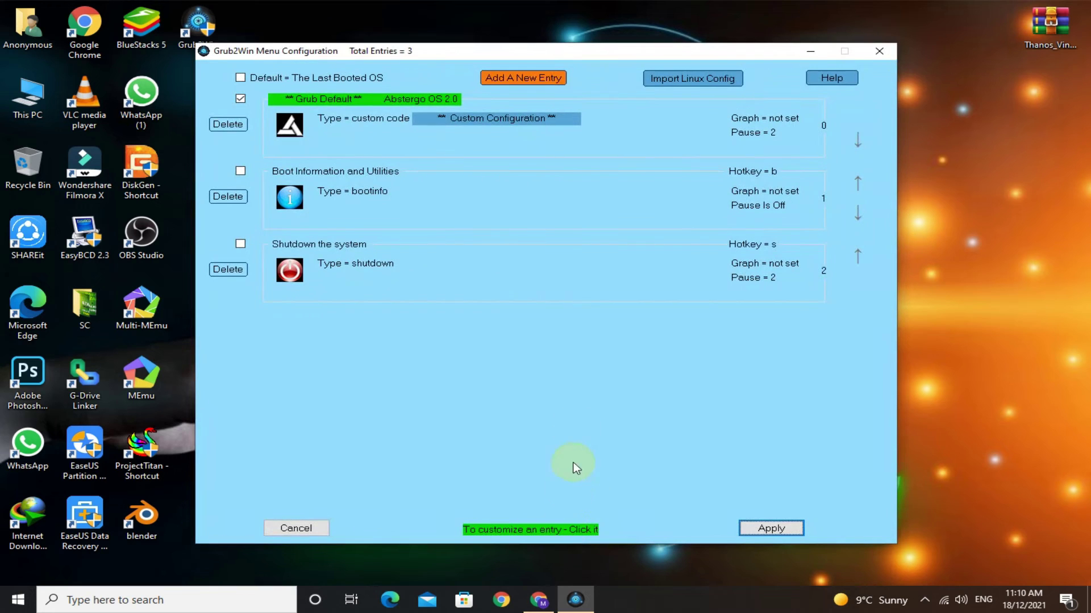
left_click(226, 125)
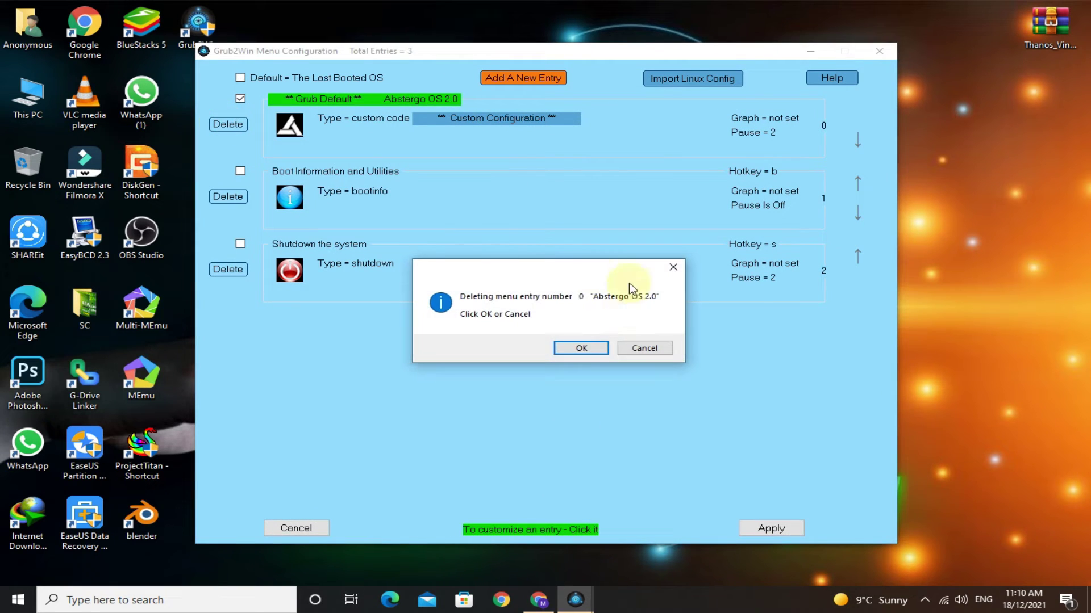
left_click(591, 347)
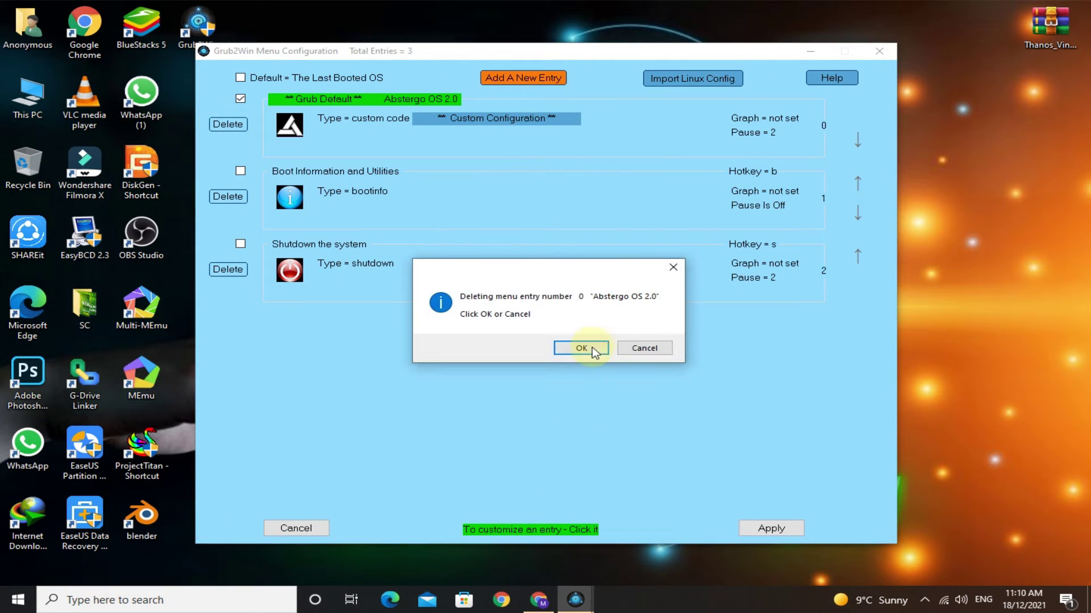
Add a new submenu boot entry titled 'Thanos OS'.
left_click(509, 78)
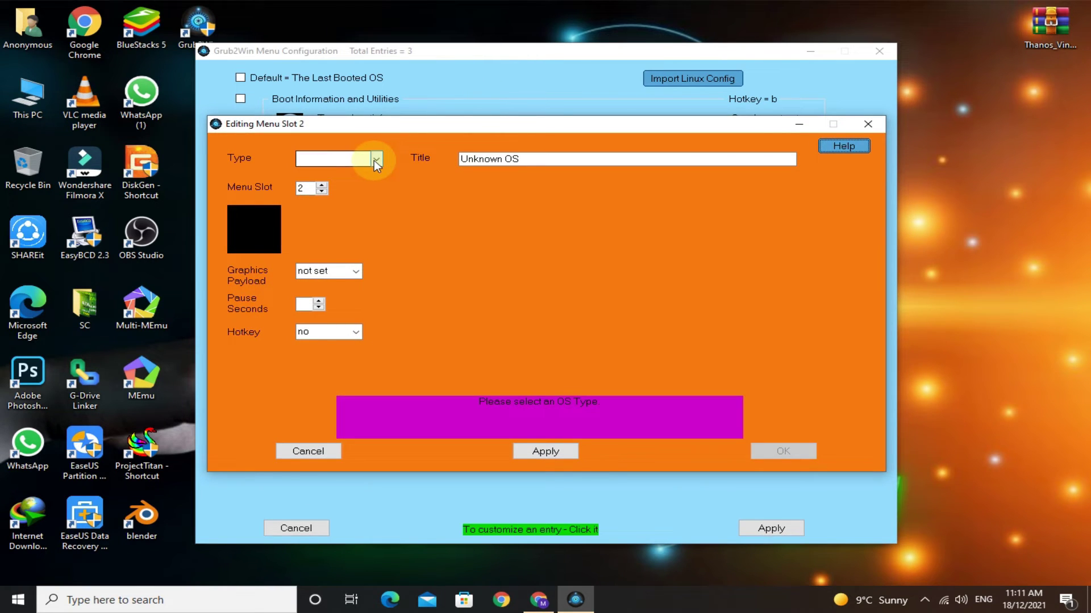
left_click(376, 161)
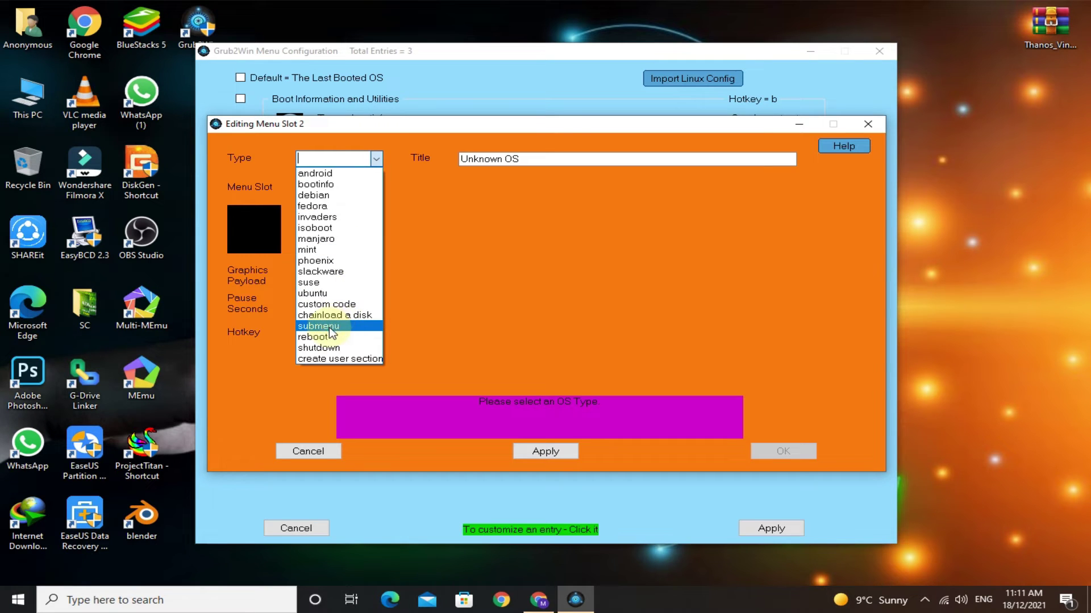
left_click(348, 326)
left_click(492, 157)
key("ctrl+a")
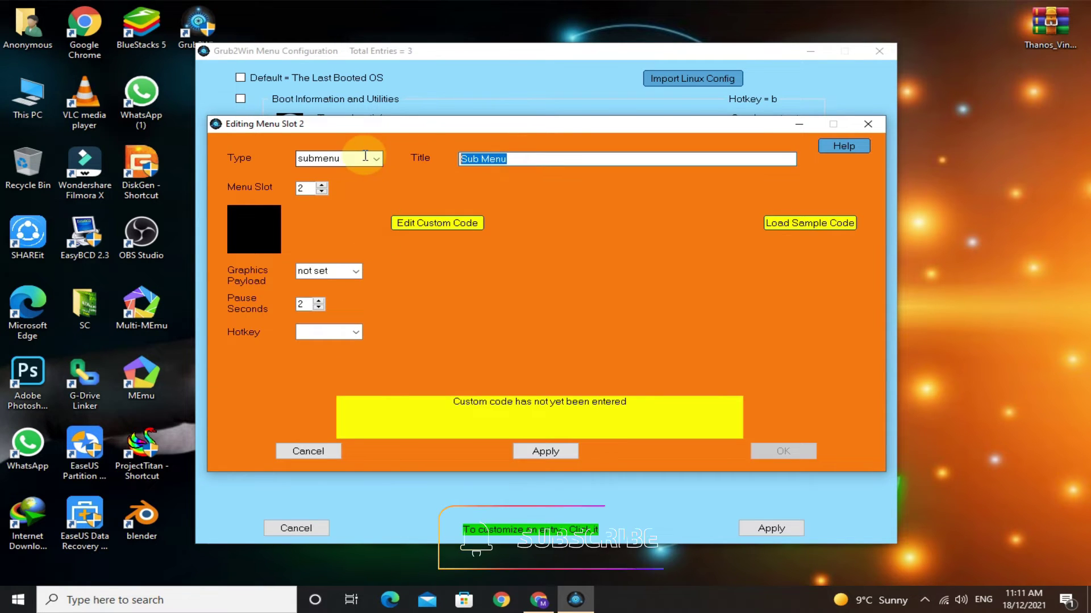
type("T")
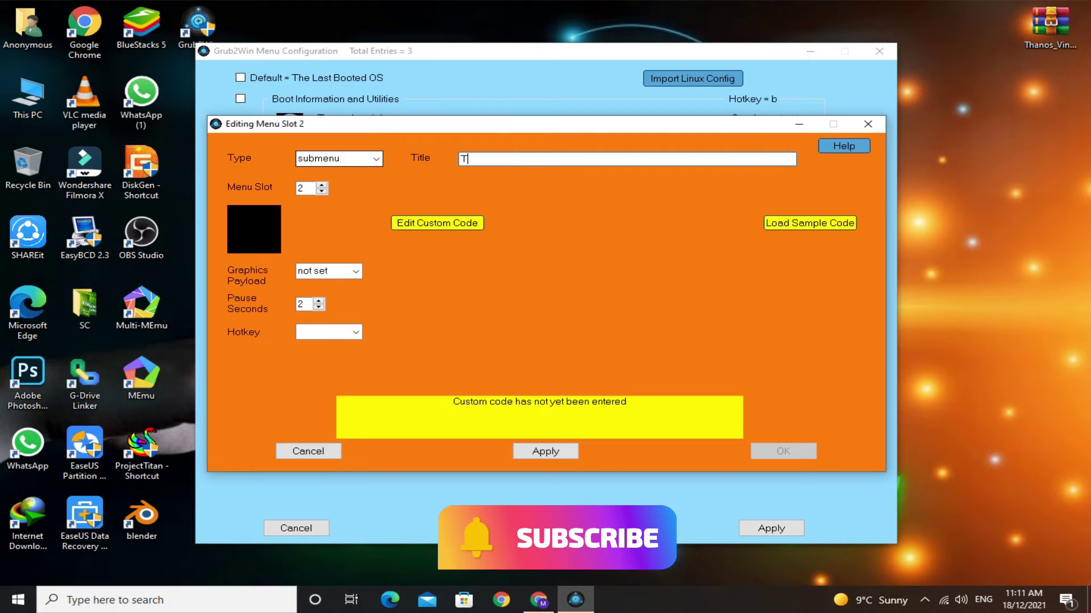
type("hanos OS")
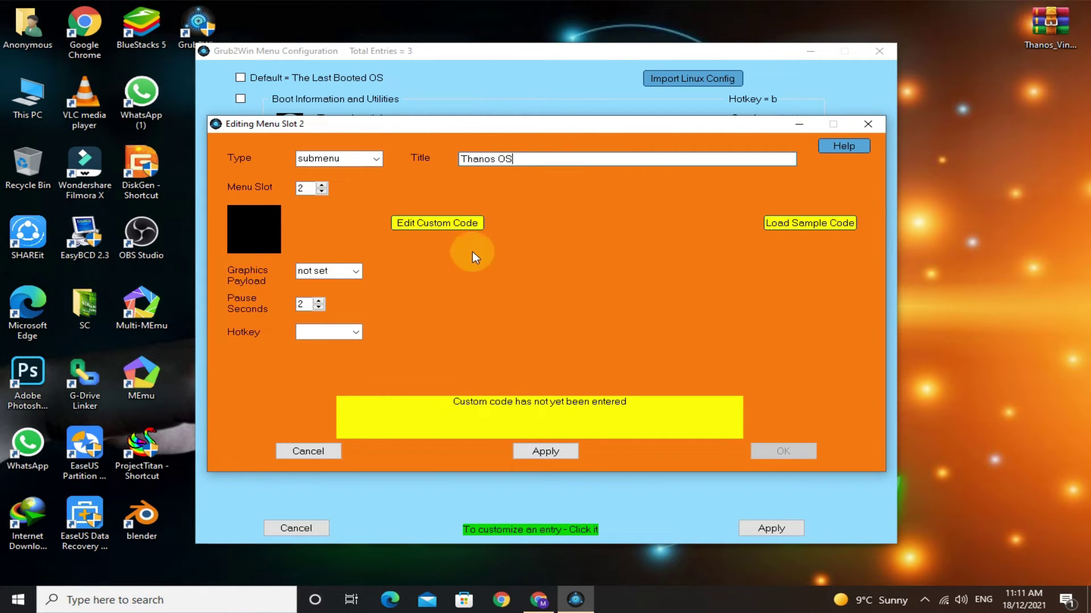
Paste the Thanos Vintage boot code as the entry's custom code, save it, and pass the syntax check.
left_click(437, 222)
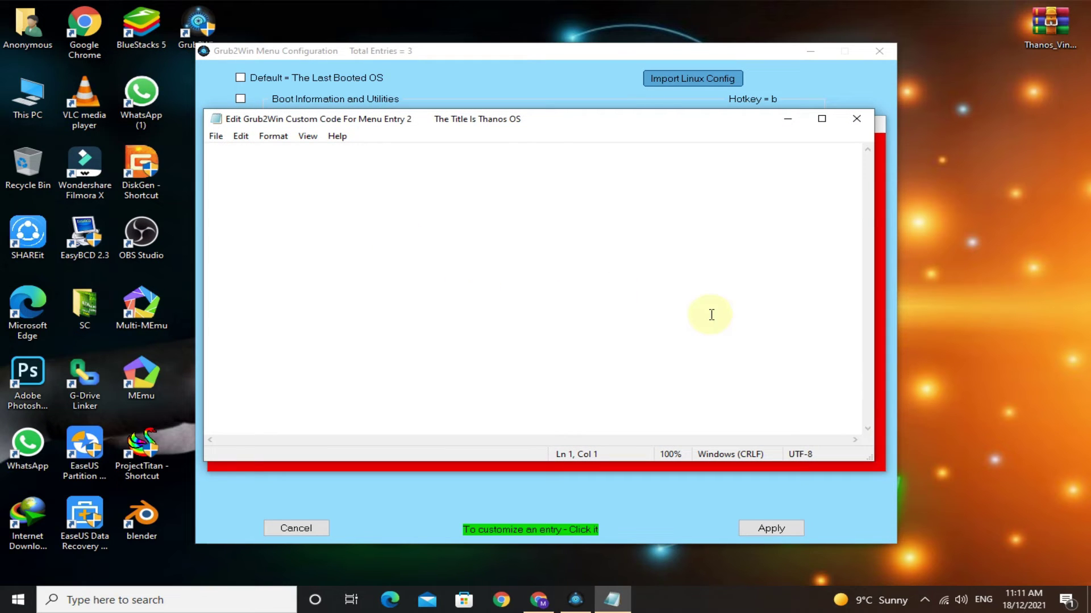
right_click(290, 193)
right_click(239, 169)
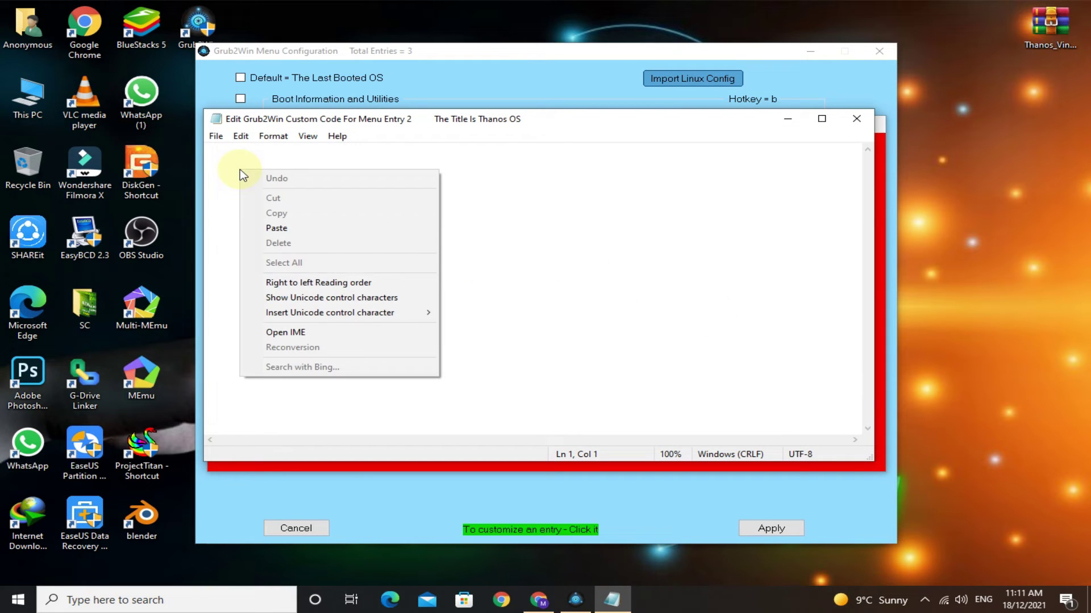
left_click(276, 227)
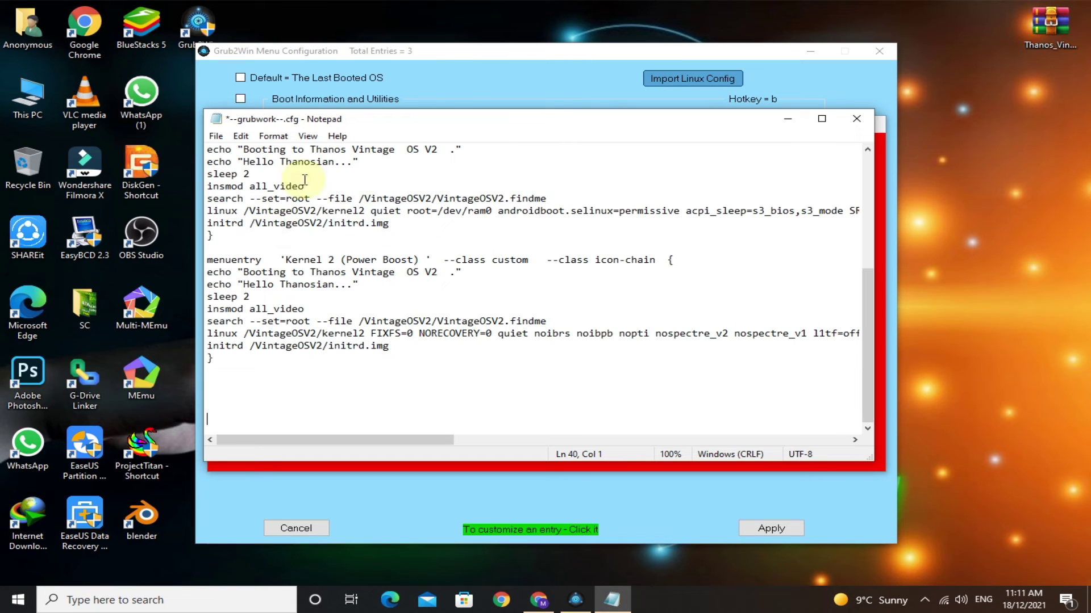
left_click(215, 139)
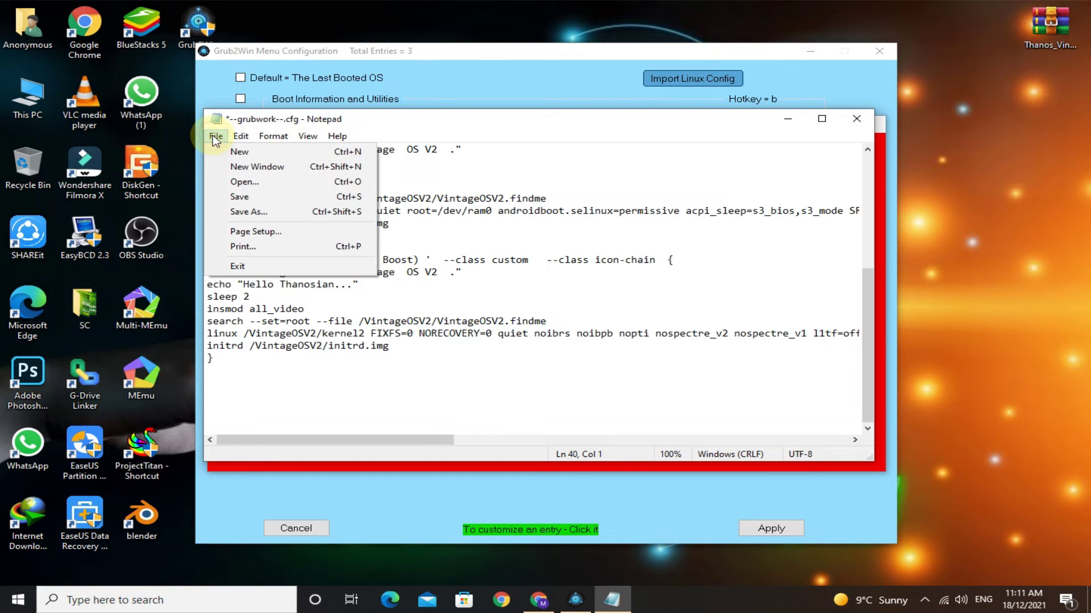
left_click(235, 197)
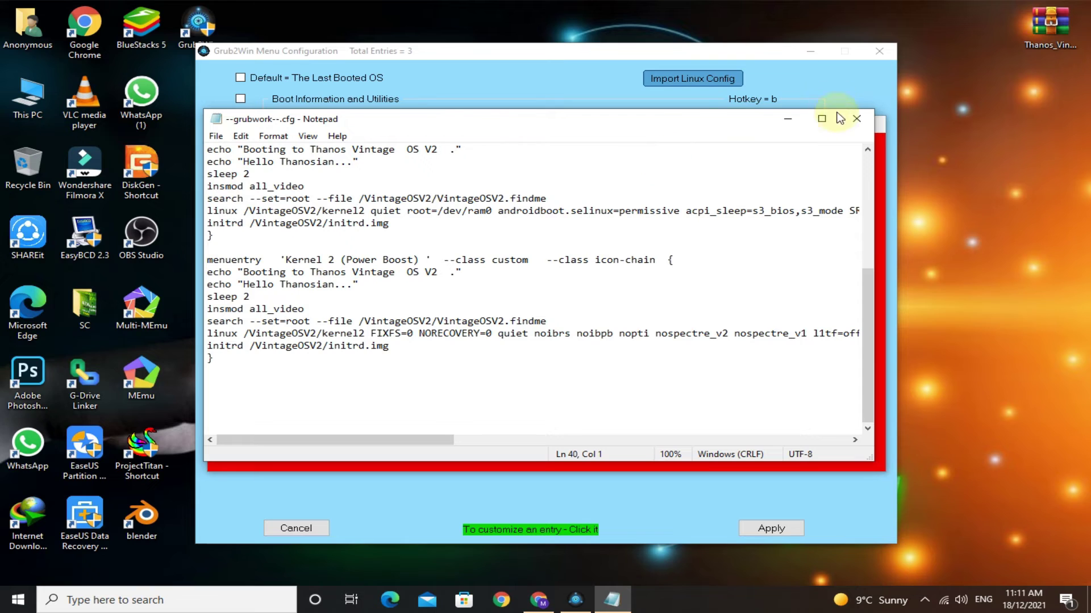
left_click(856, 118)
left_click(660, 378)
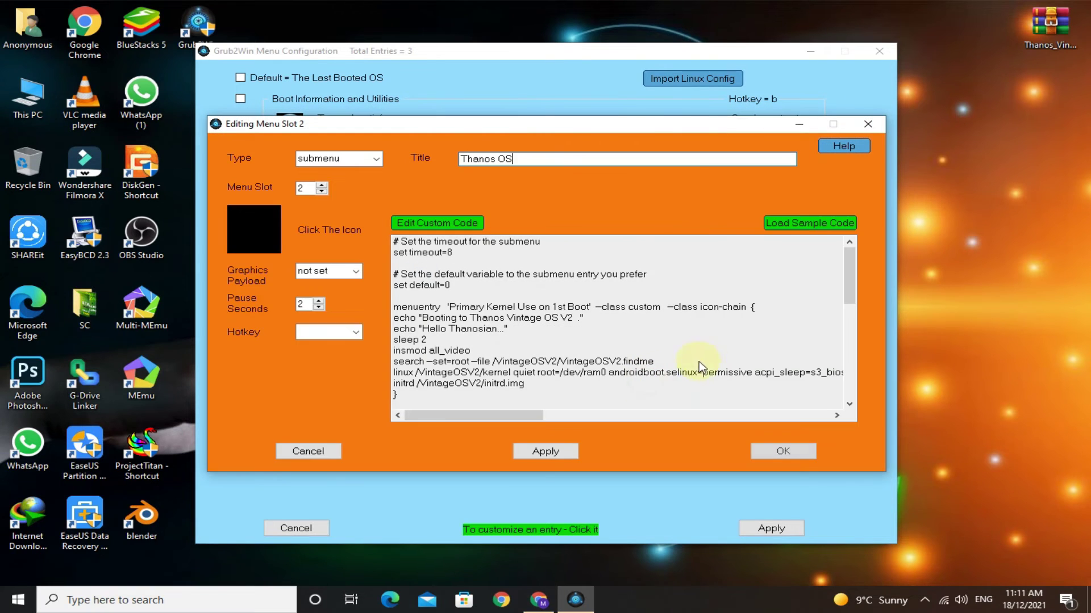
Set the entry's graphics payload to 1440x900 and add it to the menu.
left_click(358, 272)
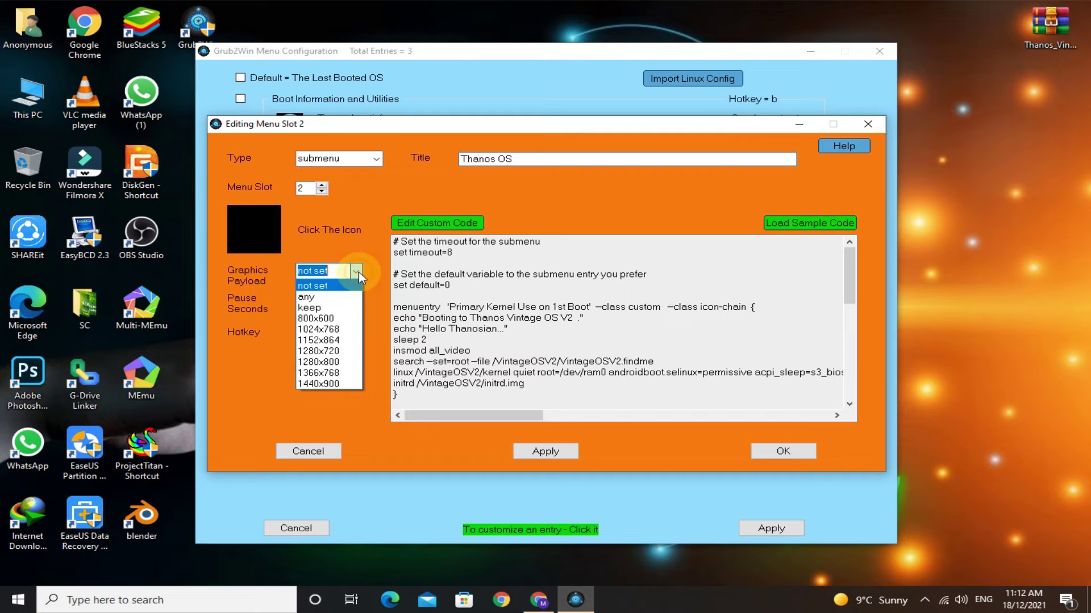
left_click(325, 384)
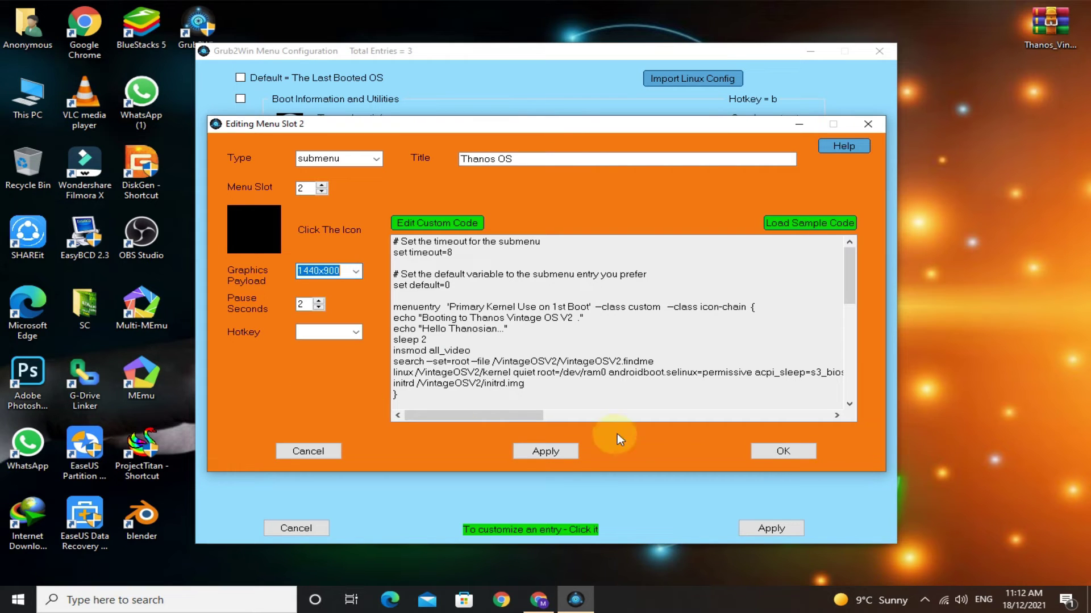
left_click(545, 451)
left_click(783, 451)
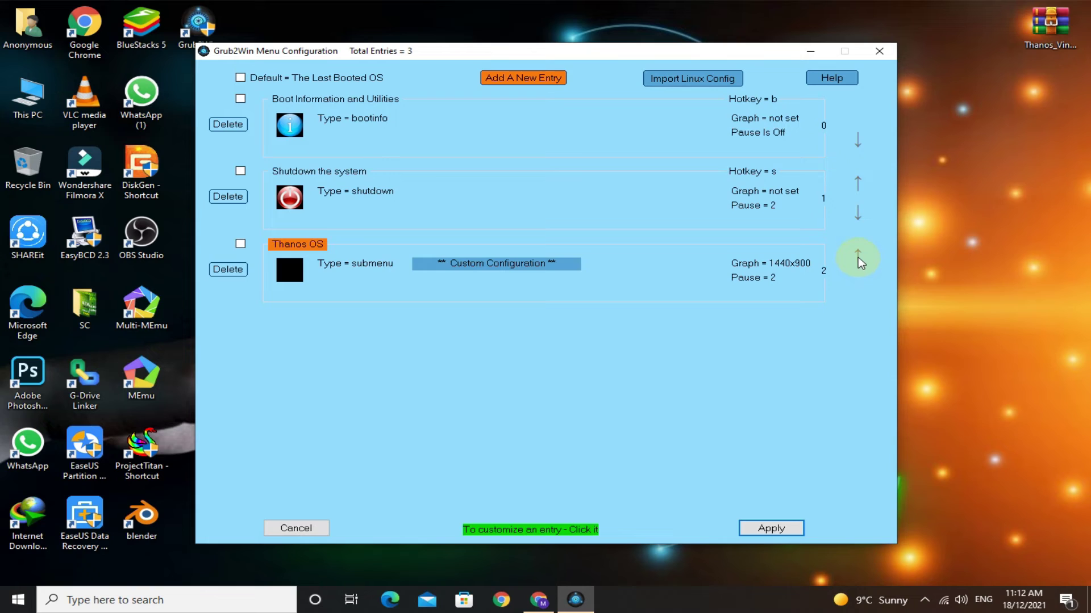
Move Thanos OS to the top slot and make it the Grub default entry.
left_click(858, 258)
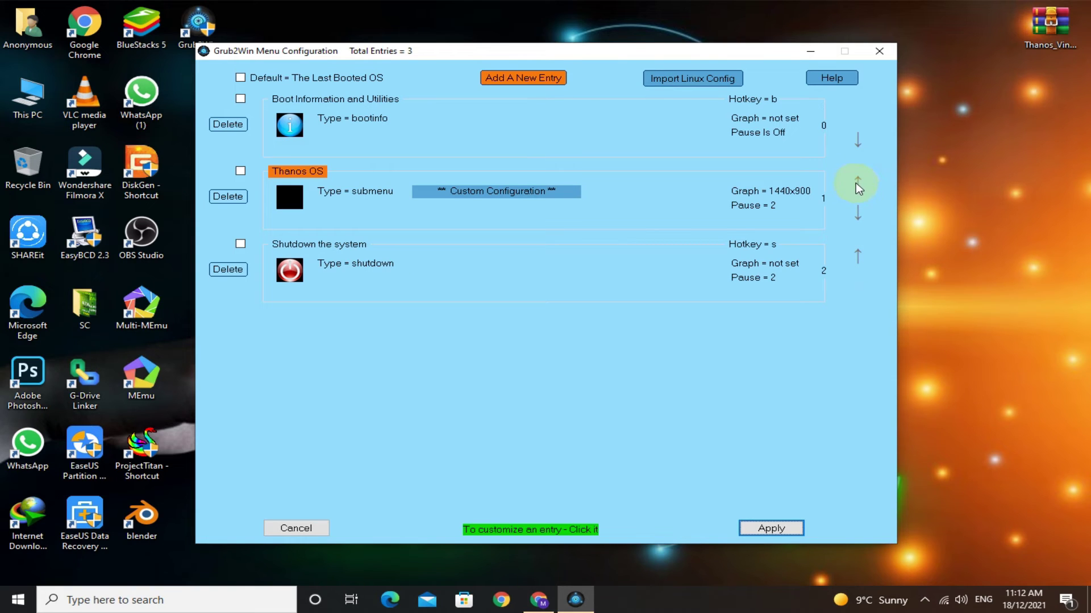
left_click(858, 185)
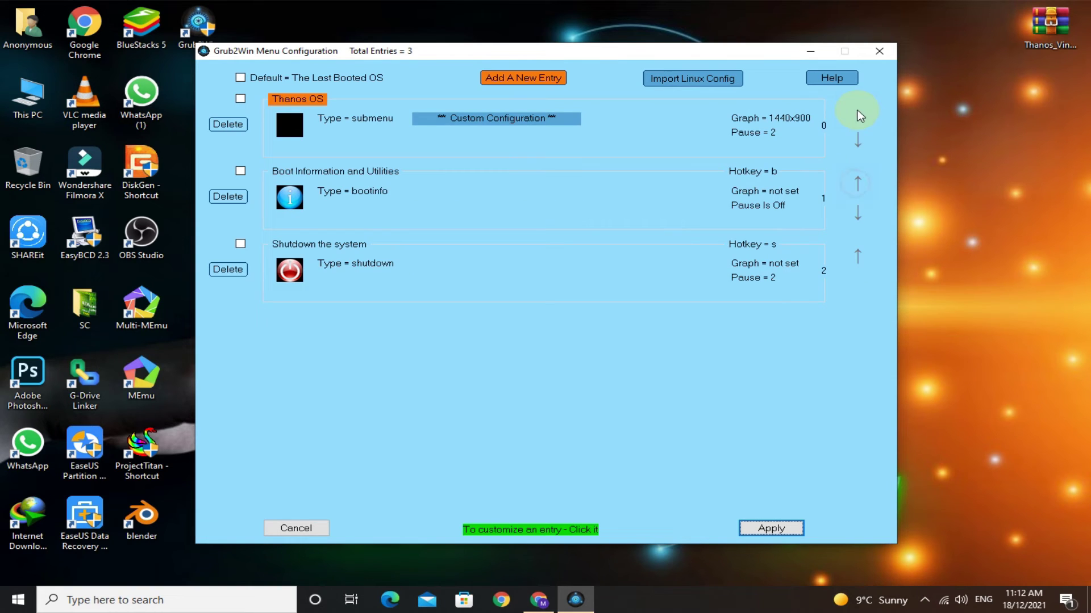
left_click(240, 101)
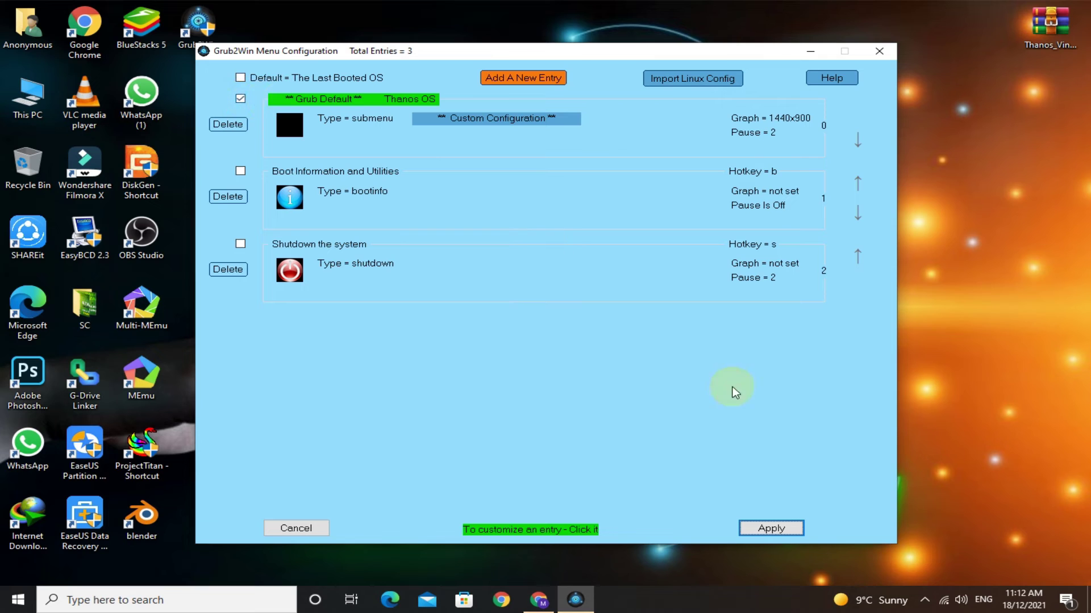
Apply and save the Grub2Win boot configuration, then refresh the desktop.
left_click(768, 528)
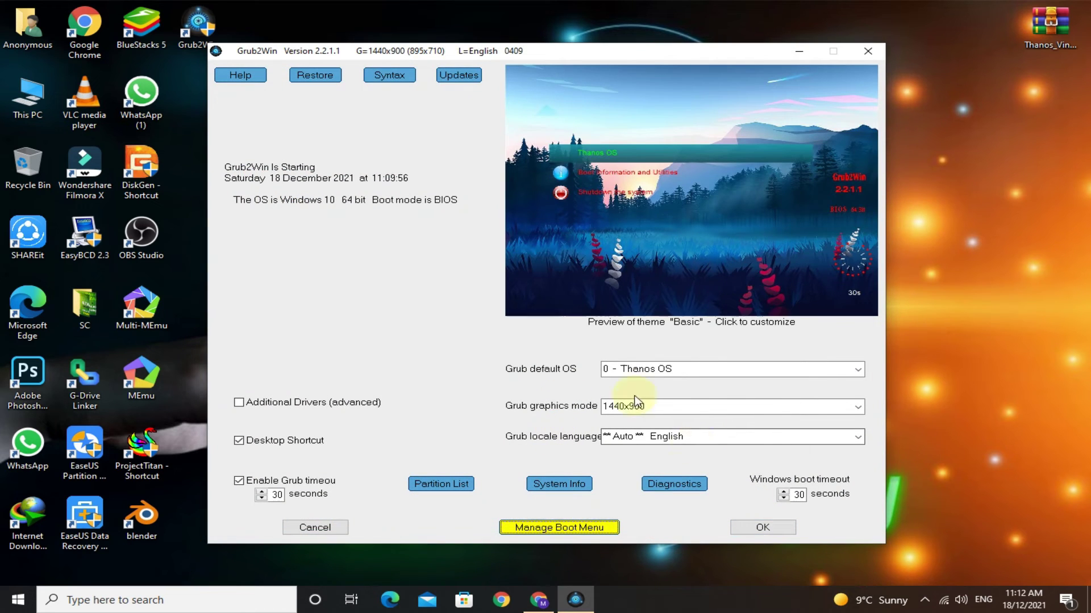
left_click(759, 530)
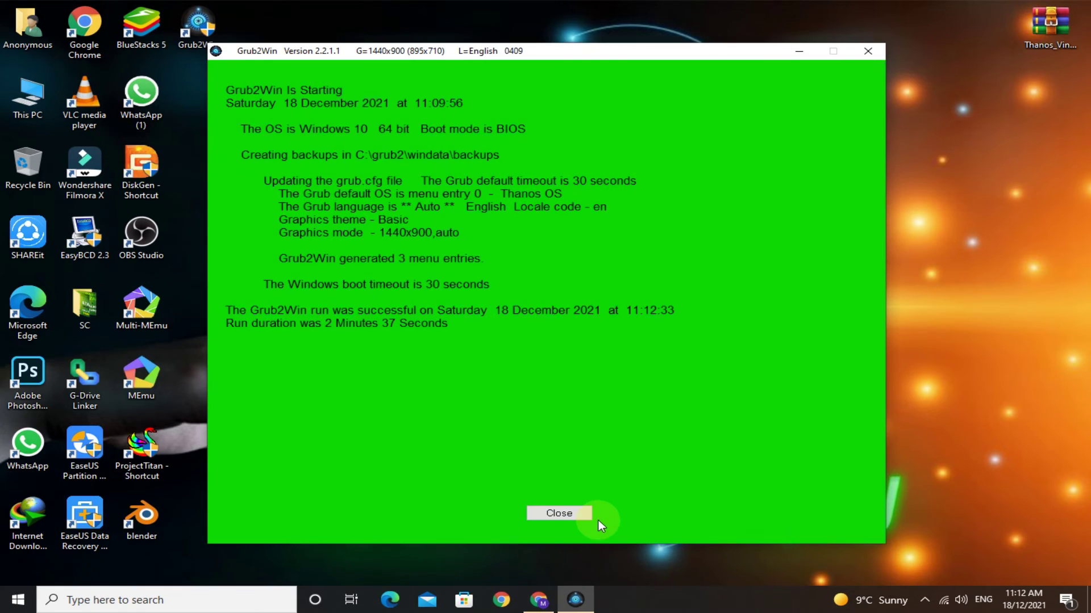
left_click(561, 513)
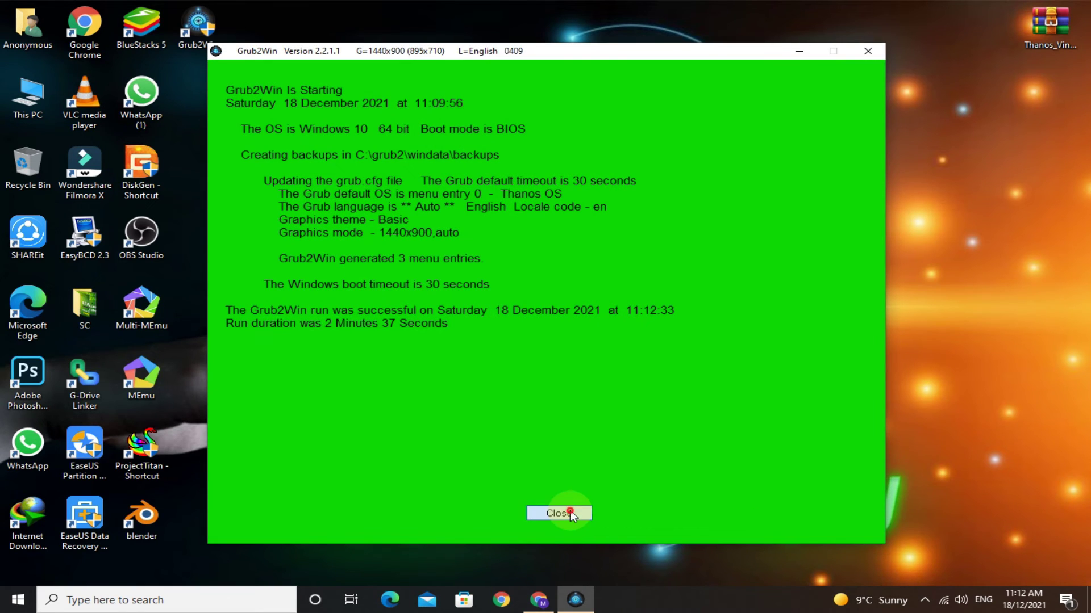
right_click(492, 239)
left_click(511, 278)
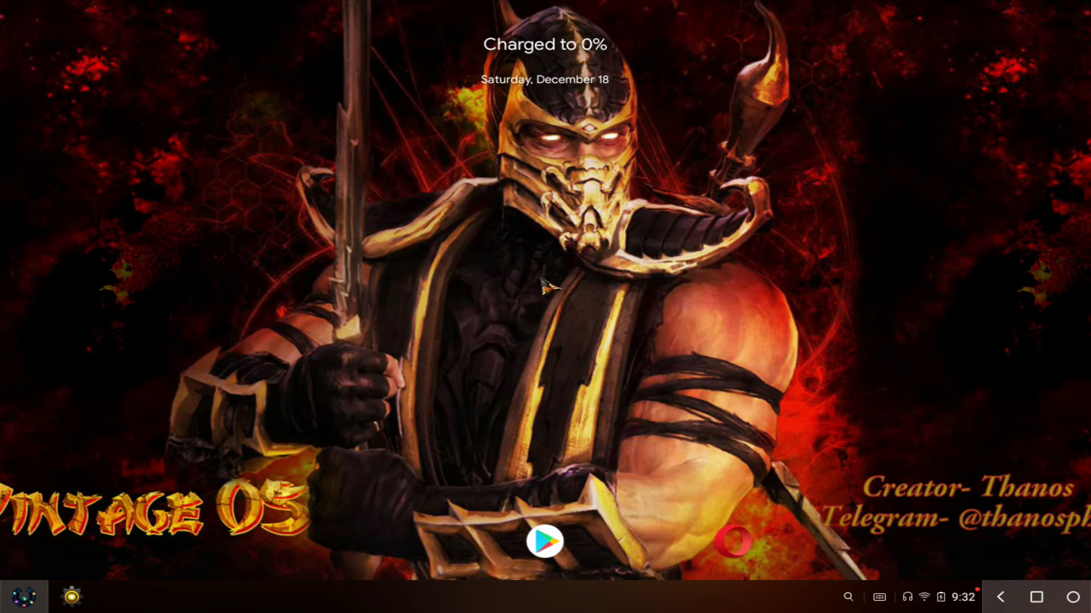
Swipe up from the Thanos OS home screen to reveal the app drawer.
left_click_drag(497, 506, 445, 161)
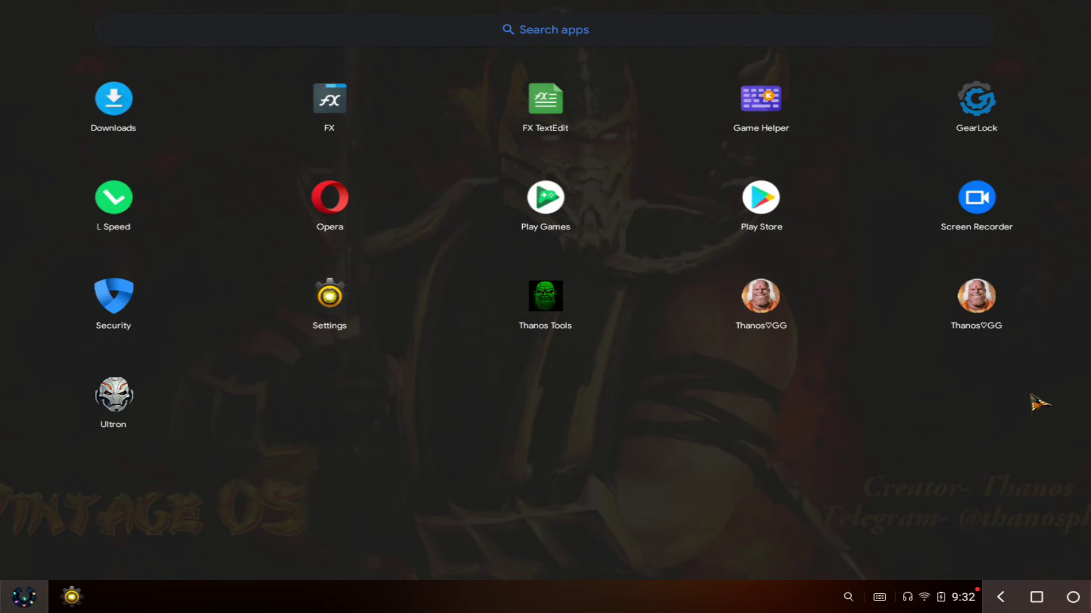
left_click(318, 296)
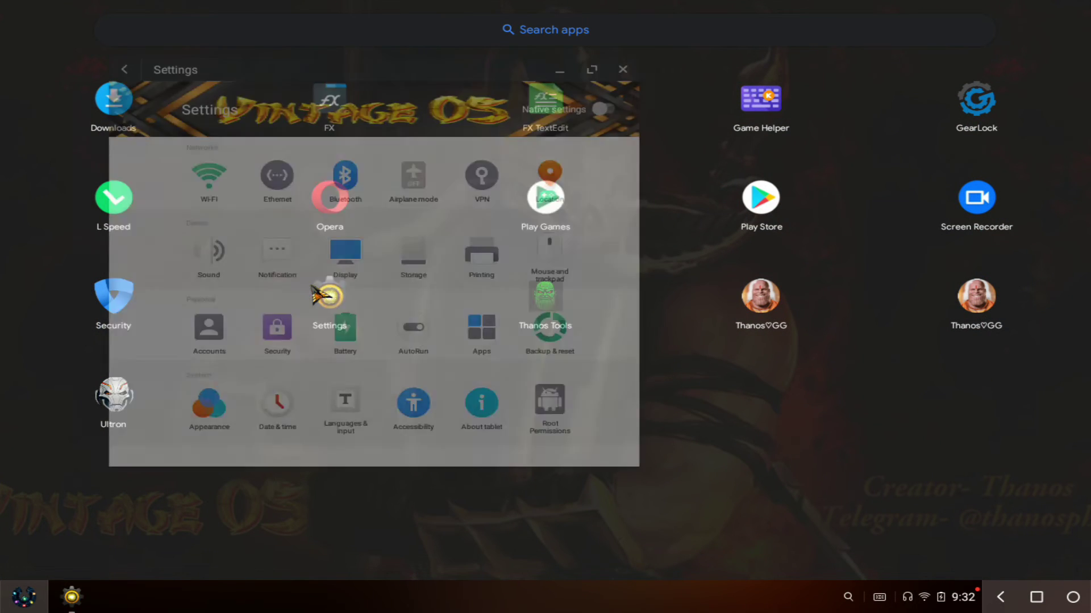
left_click(591, 69)
left_click(1052, 51)
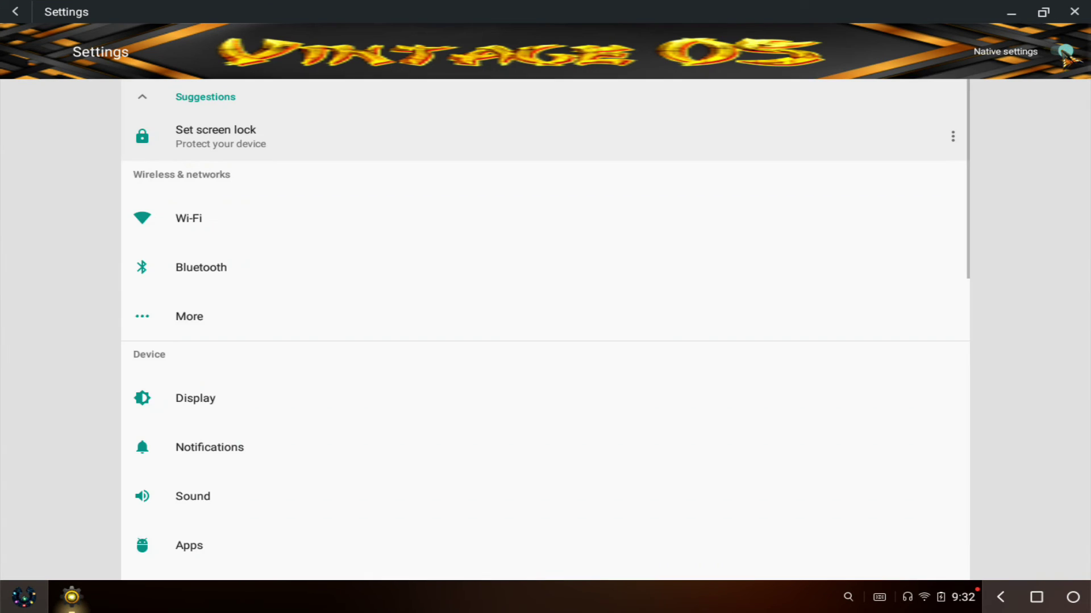
scroll(272, 398, "down", 10)
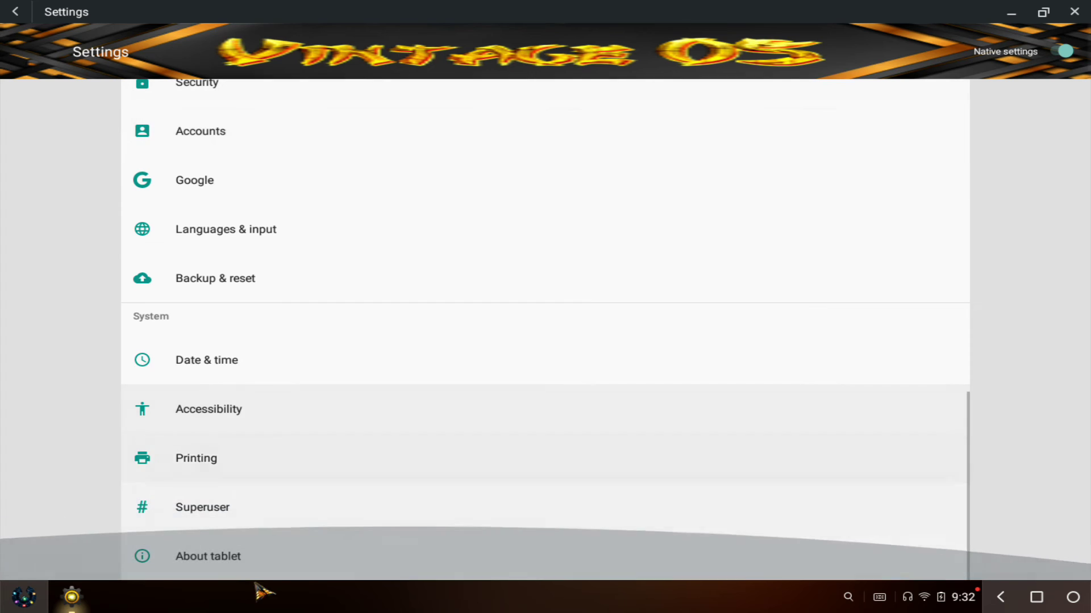
left_click(227, 562)
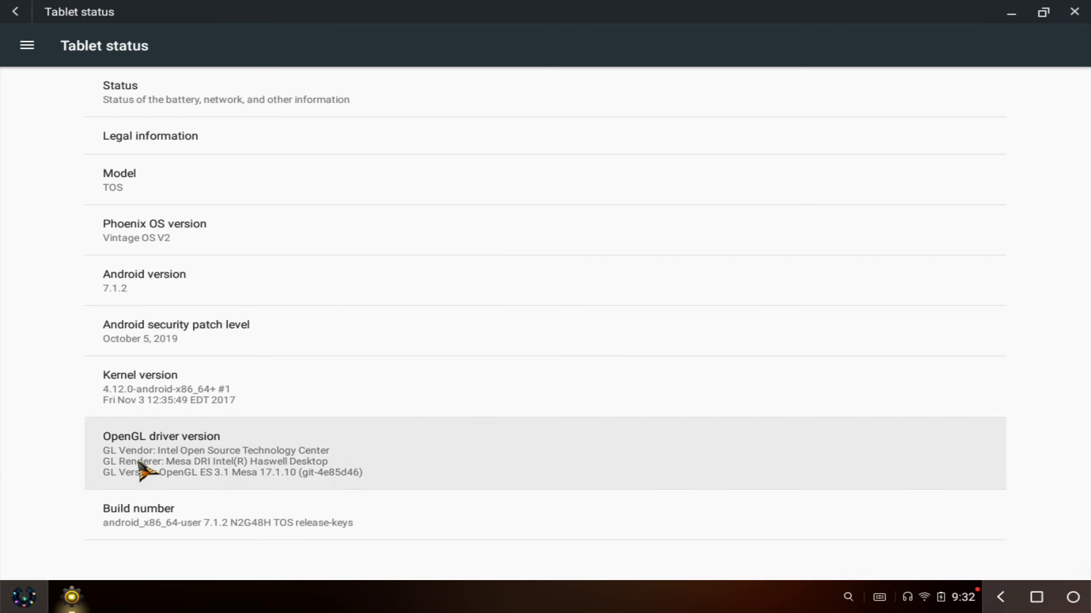
scroll(292, 487, "down", 2)
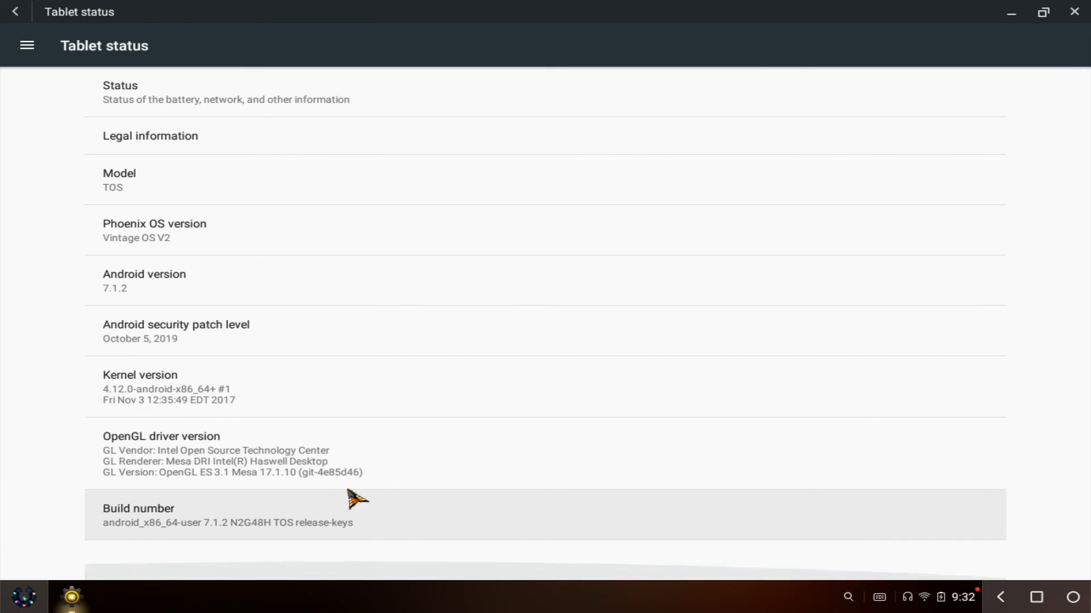
scroll(348, 491, "up", 2)
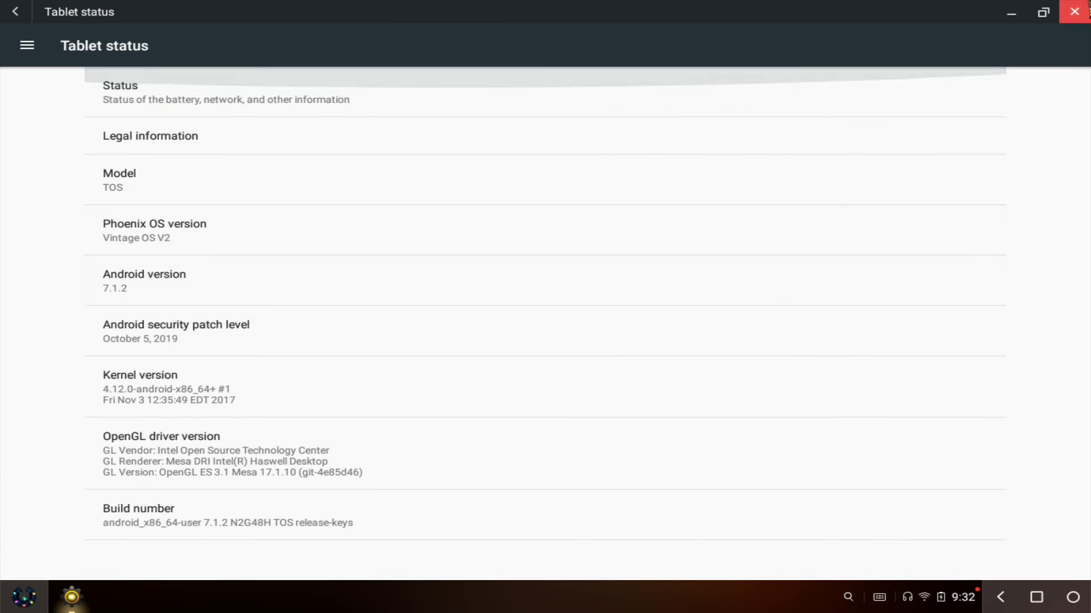
left_click(1073, 12)
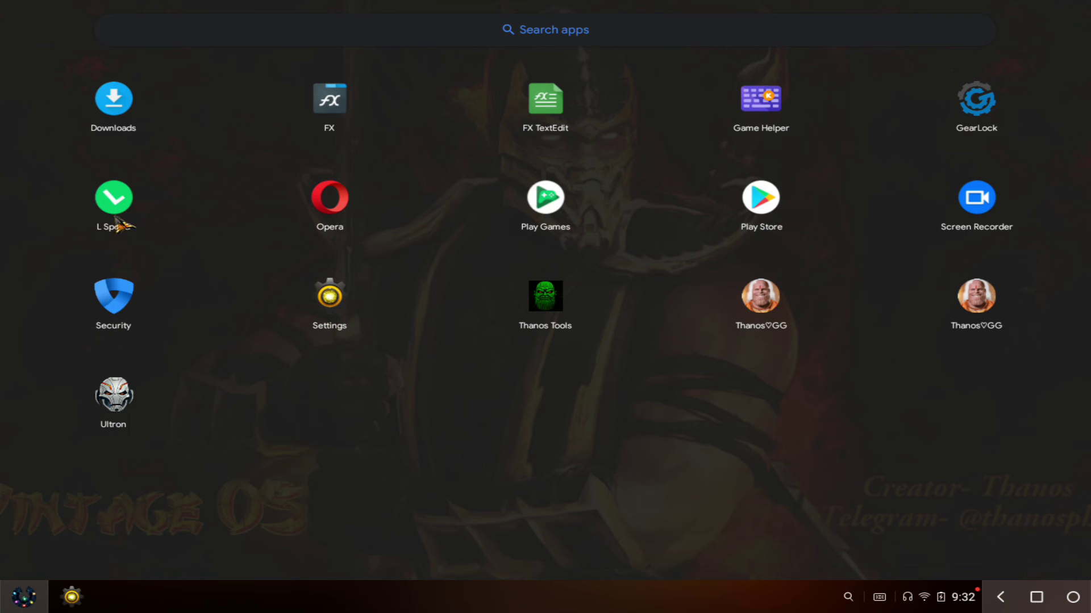
Launch L Speed, grant it superuser access, and maximize its window.
left_click(105, 212)
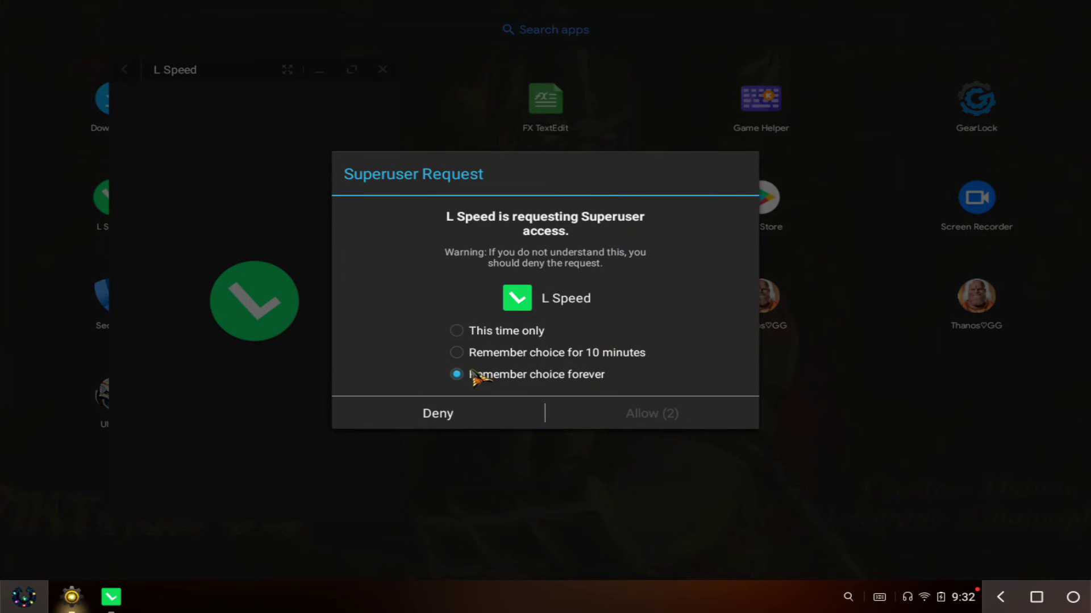
left_click(645, 419)
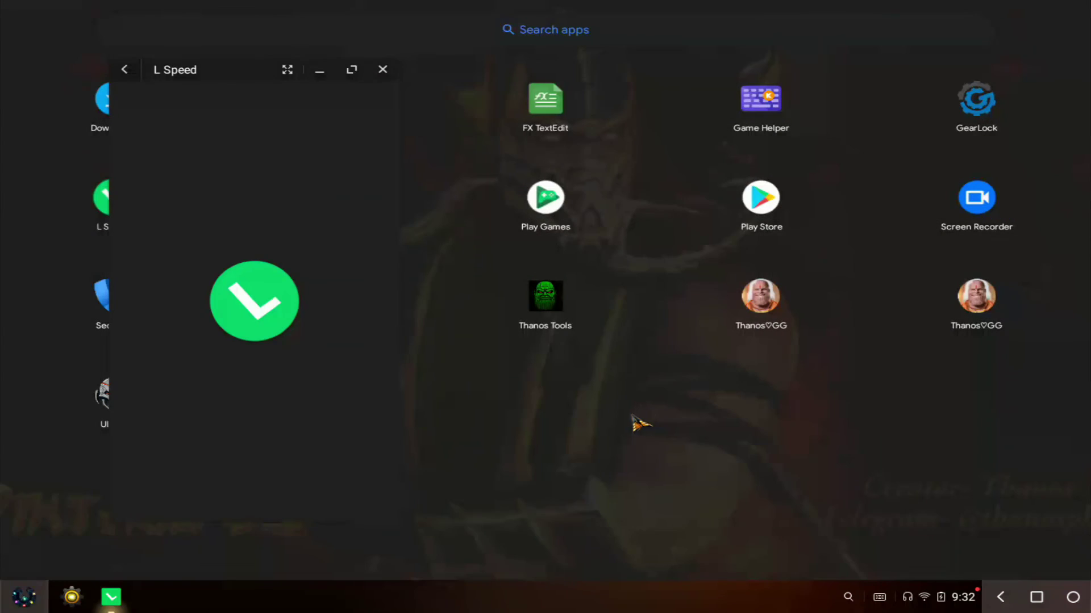
left_click(352, 70)
left_click(1062, 557)
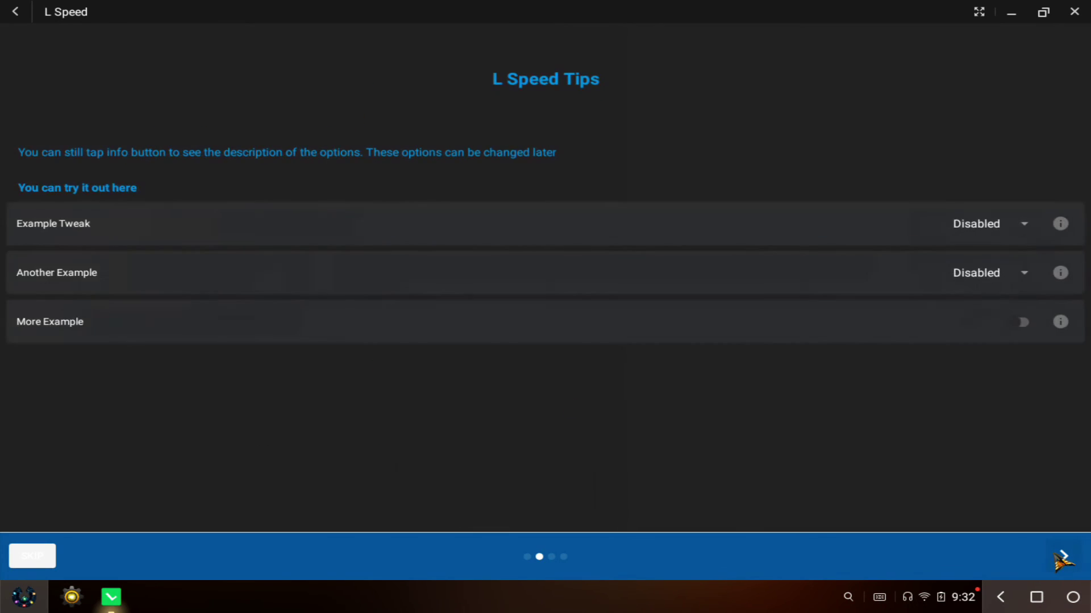
Set Example Tweak and Another Example to Performance and switch on More Example.
left_click(989, 233)
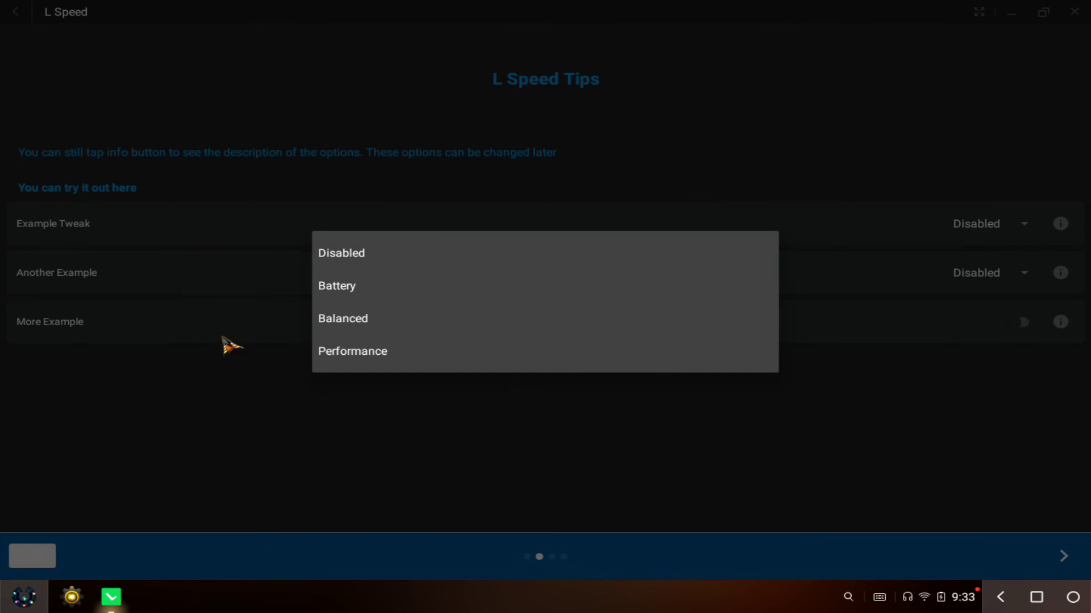
left_click(331, 353)
left_click(1018, 275)
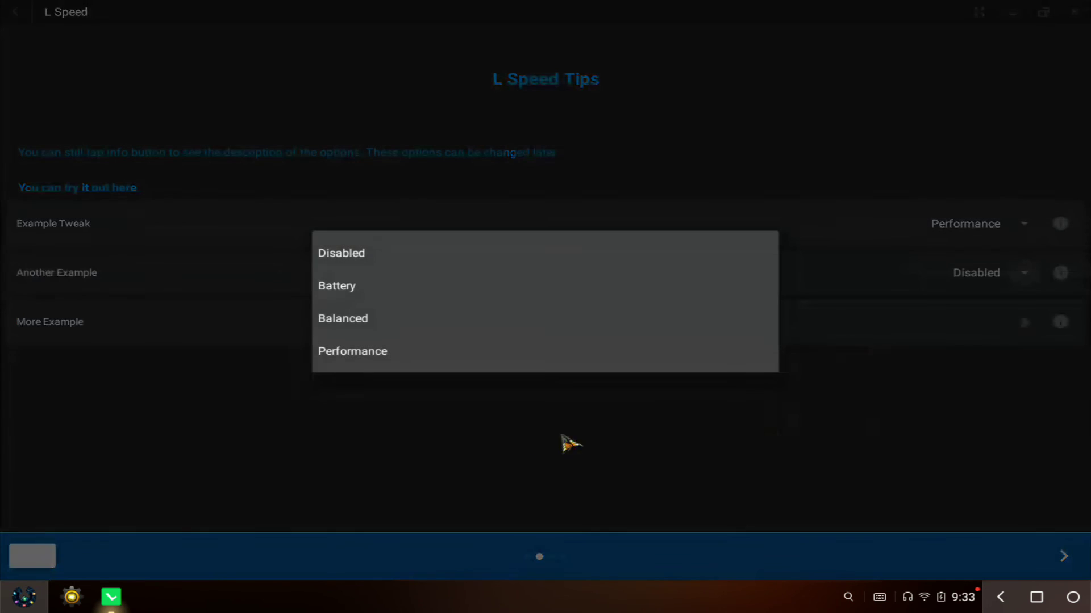
left_click(377, 368)
left_click(1014, 323)
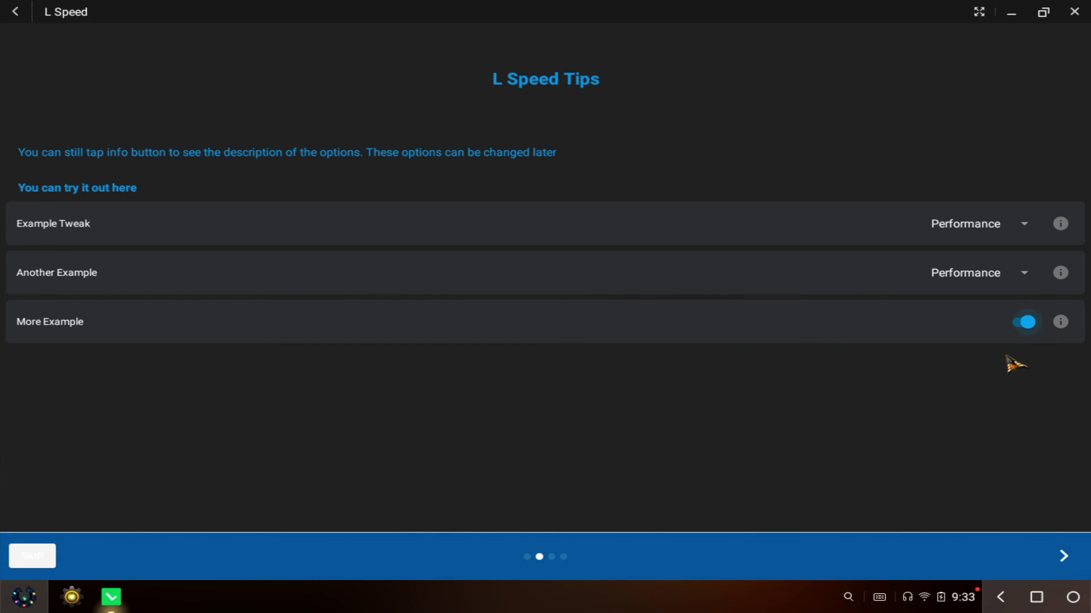
left_click(1063, 557)
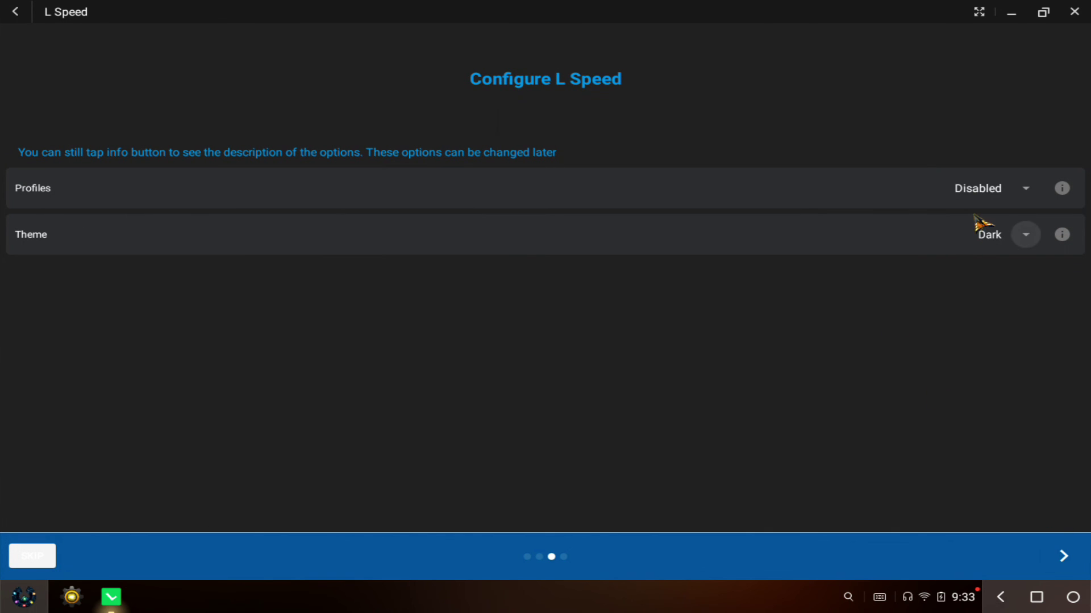
Apply the Performance profile and finish the L Speed setup wizard.
left_click(1002, 192)
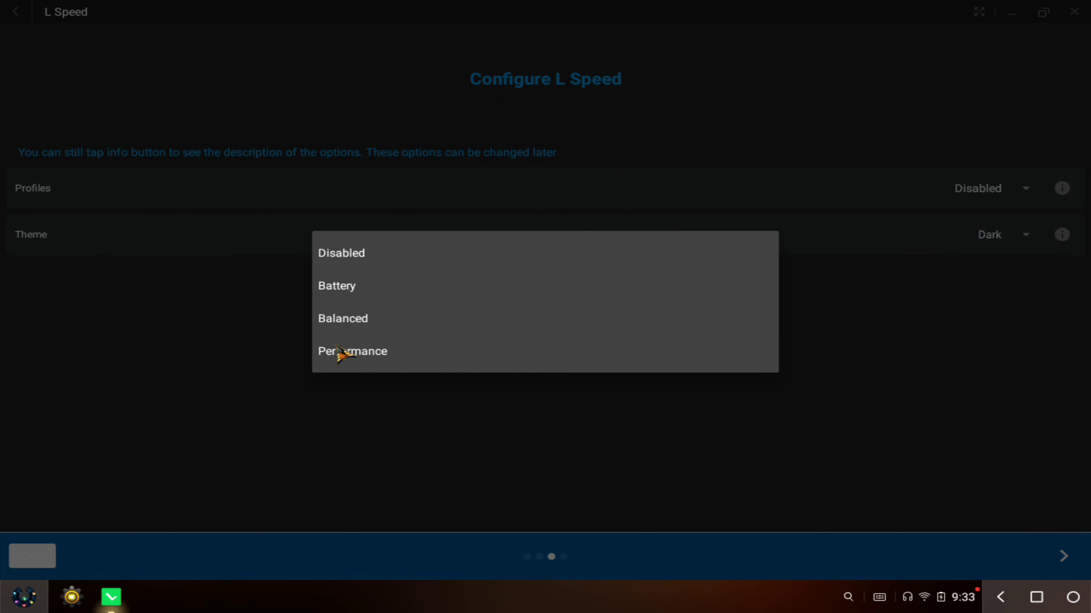
left_click(339, 351)
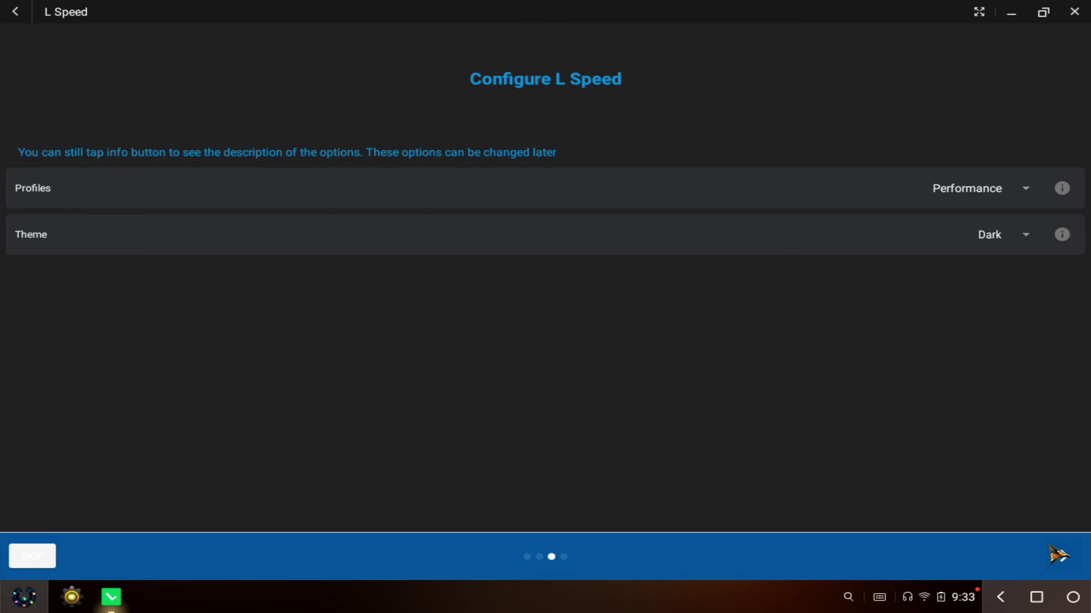
left_click(1059, 555)
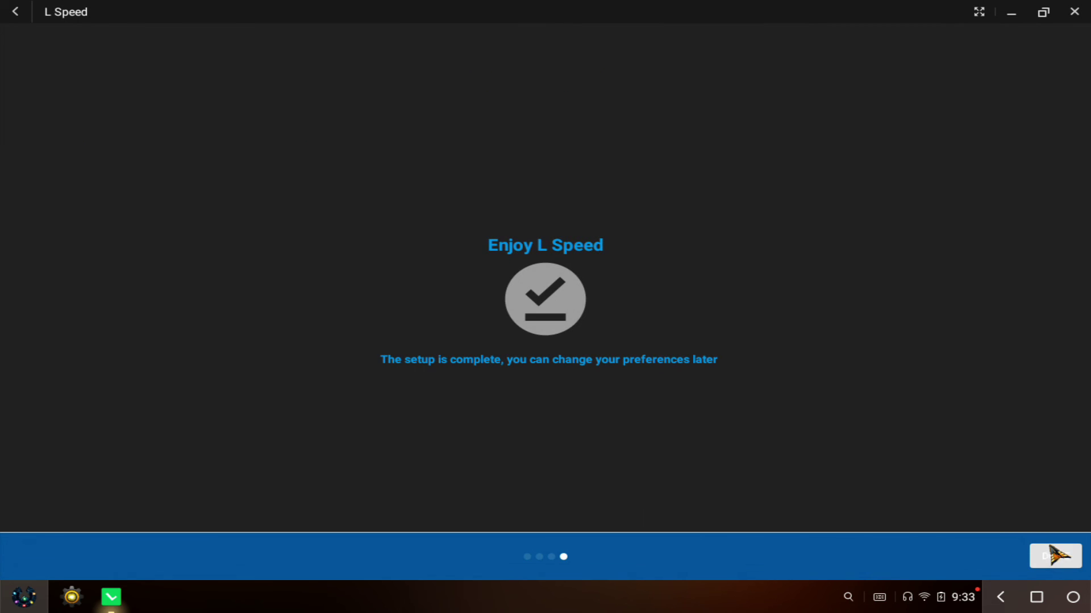
left_click(1055, 556)
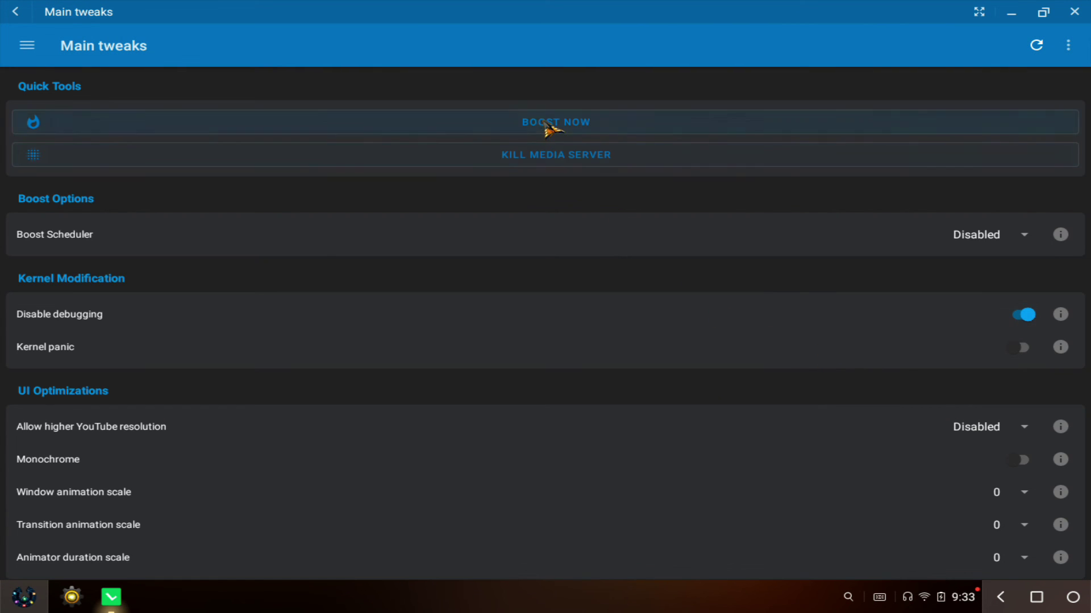
Run BOOST NOW in L Speed, close the app, and swipe the app drawer away.
left_click(544, 125)
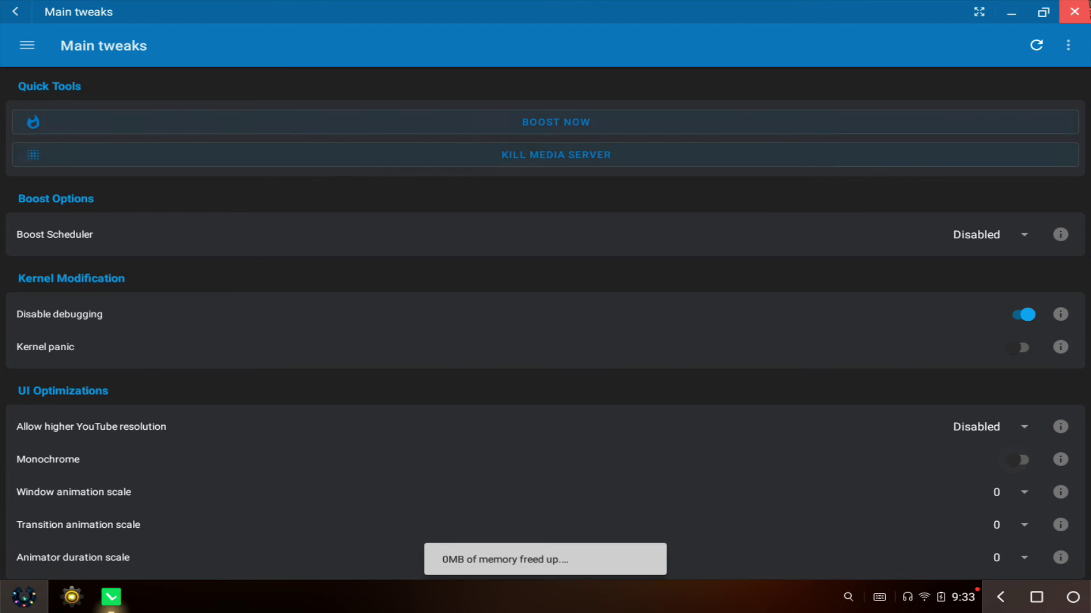
left_click(1074, 12)
left_click_drag(687, 291, 750, 452)
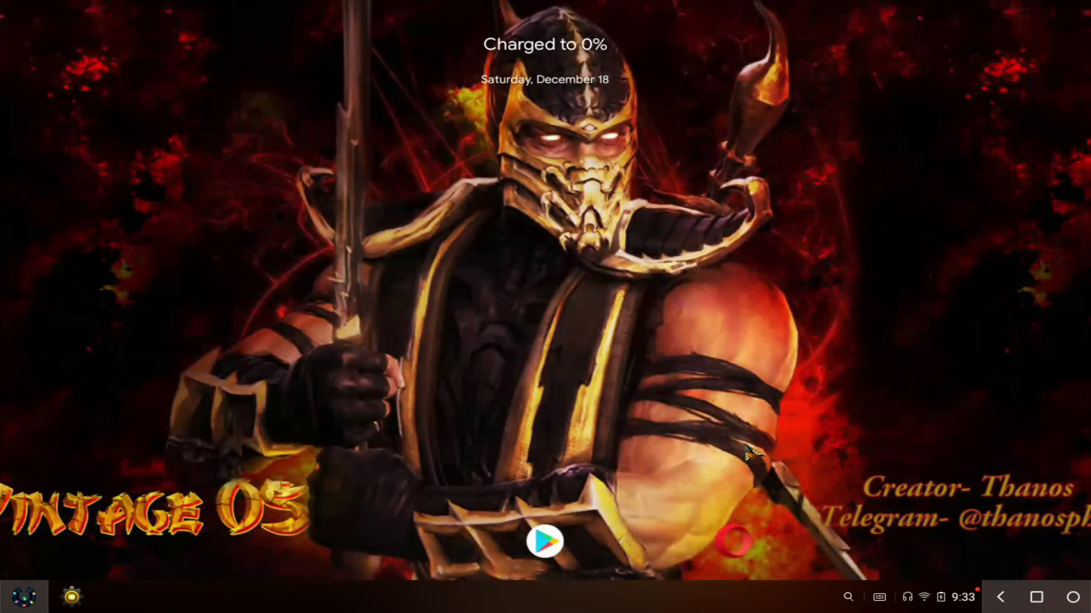